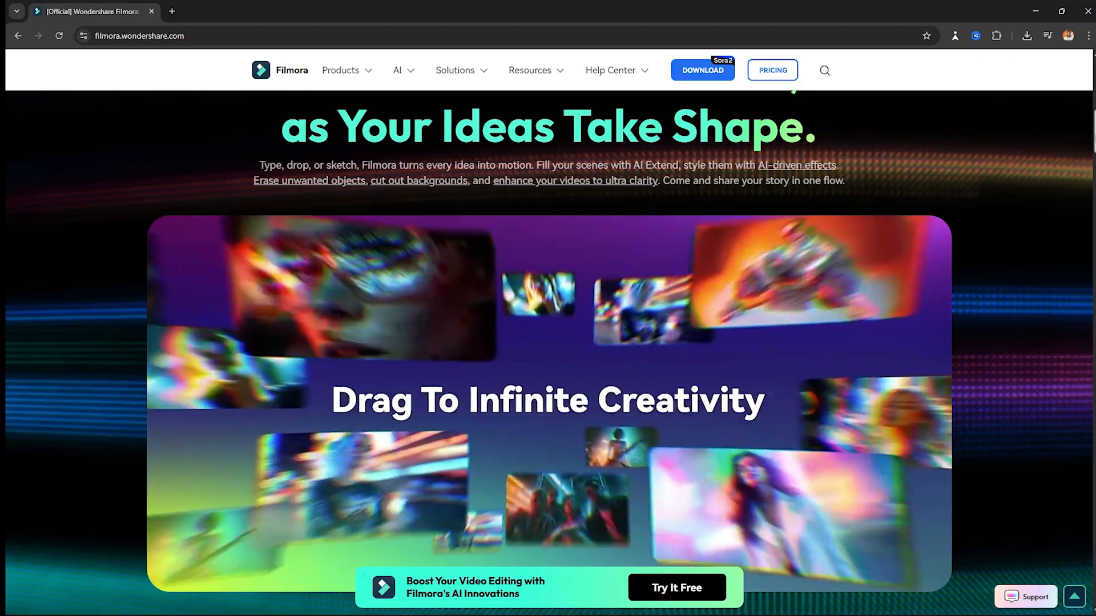
- Look through the Filmora homepage from the feature cards and creative assets down to the footer and back up
{"action": "scroll", "coordinate": [548, 354], "scroll_direction": "down", "scroll_amount": 10}
{"action": "scroll", "coordinate": [548, 353], "scroll_direction": "down", "scroll_amount": 4}
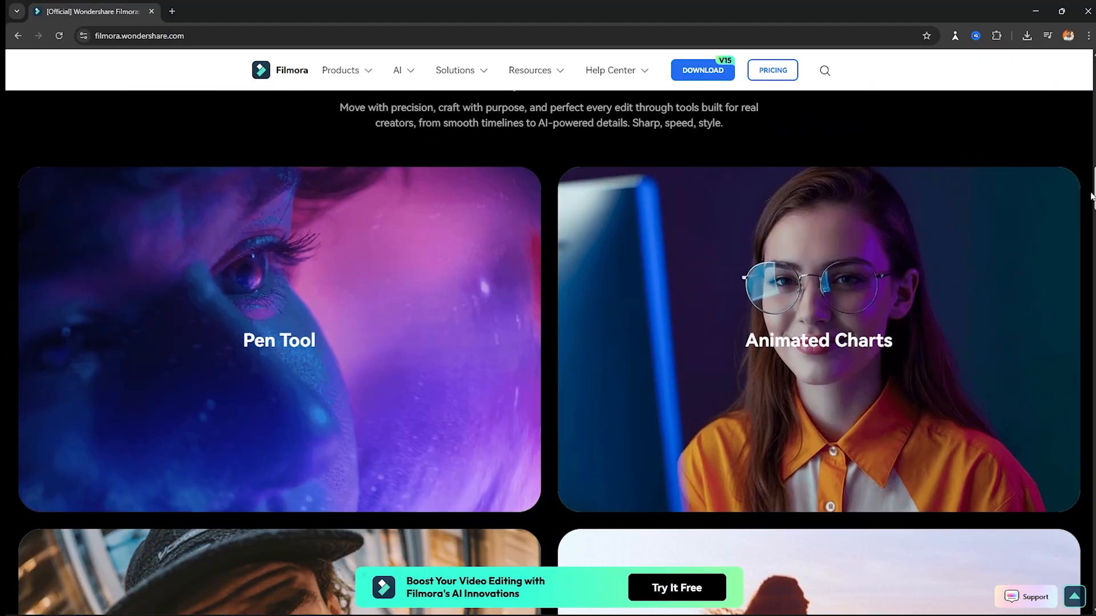
{"action": "scroll", "coordinate": [739, 375], "scroll_direction": "down", "scroll_amount": 1}
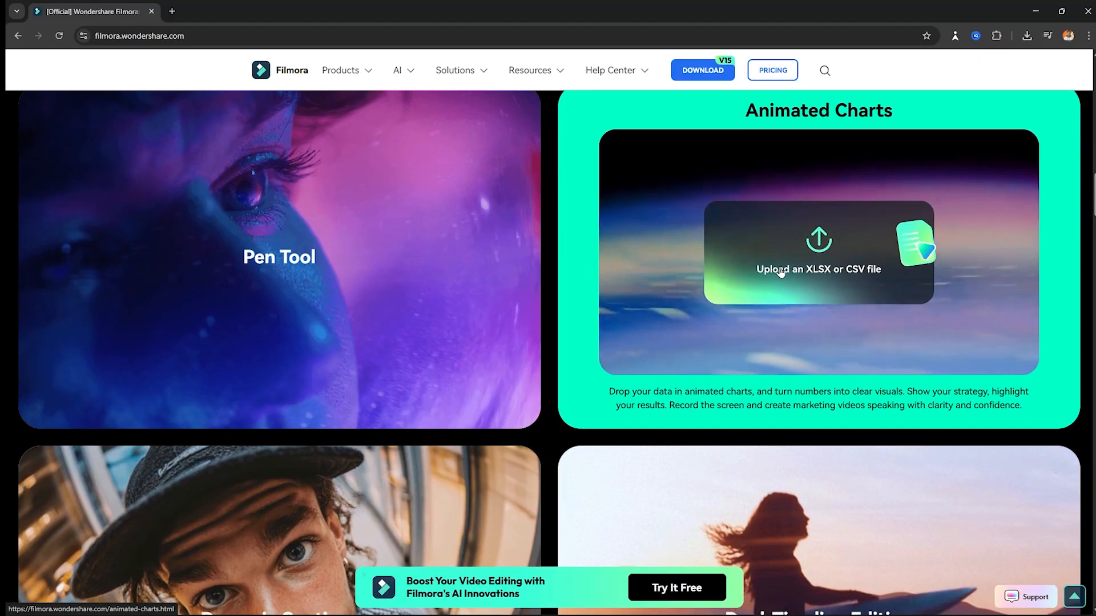
{"action": "scroll", "coordinate": [742, 274], "scroll_direction": "down", "scroll_amount": 5}
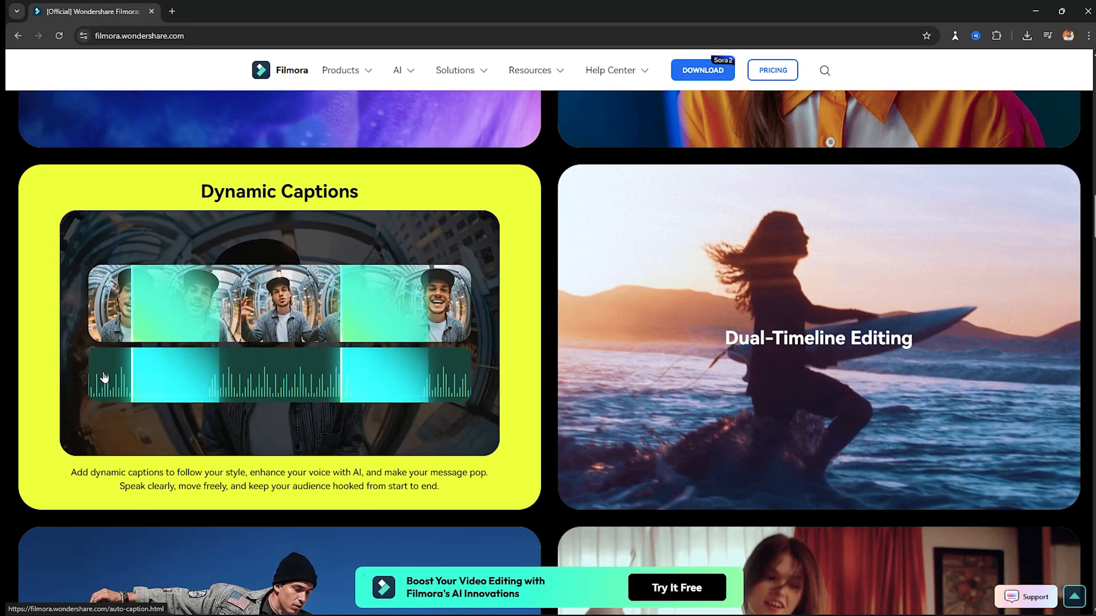
{"action": "mouse_move", "coordinate": [854, 379]}
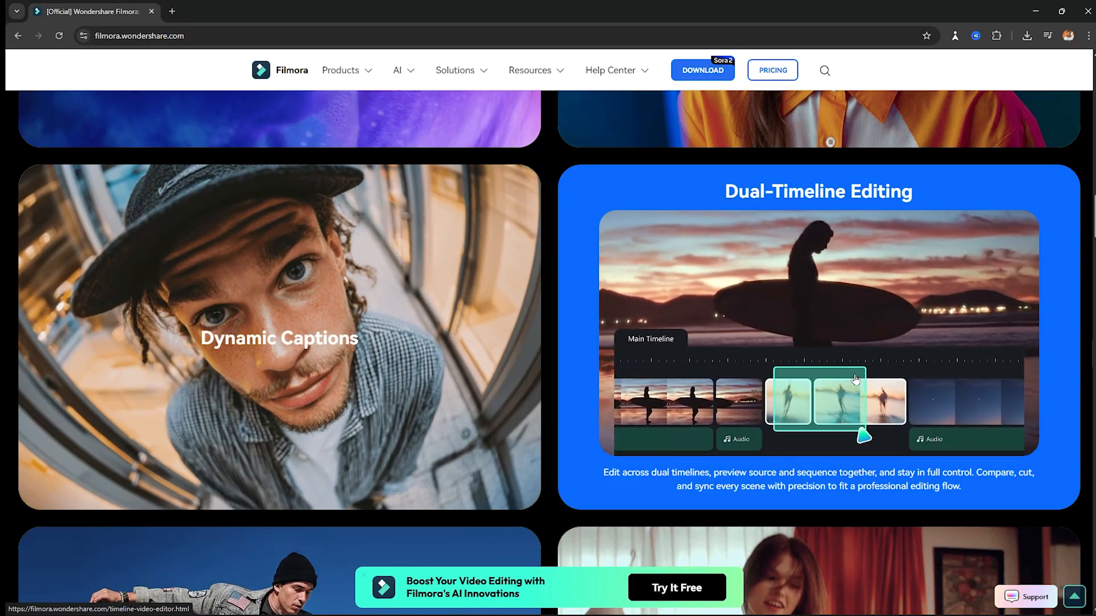
{"action": "scroll", "coordinate": [854, 380], "scroll_direction": "down", "scroll_amount": 8}
{"action": "scroll", "coordinate": [856, 379], "scroll_direction": "down", "scroll_amount": 20}
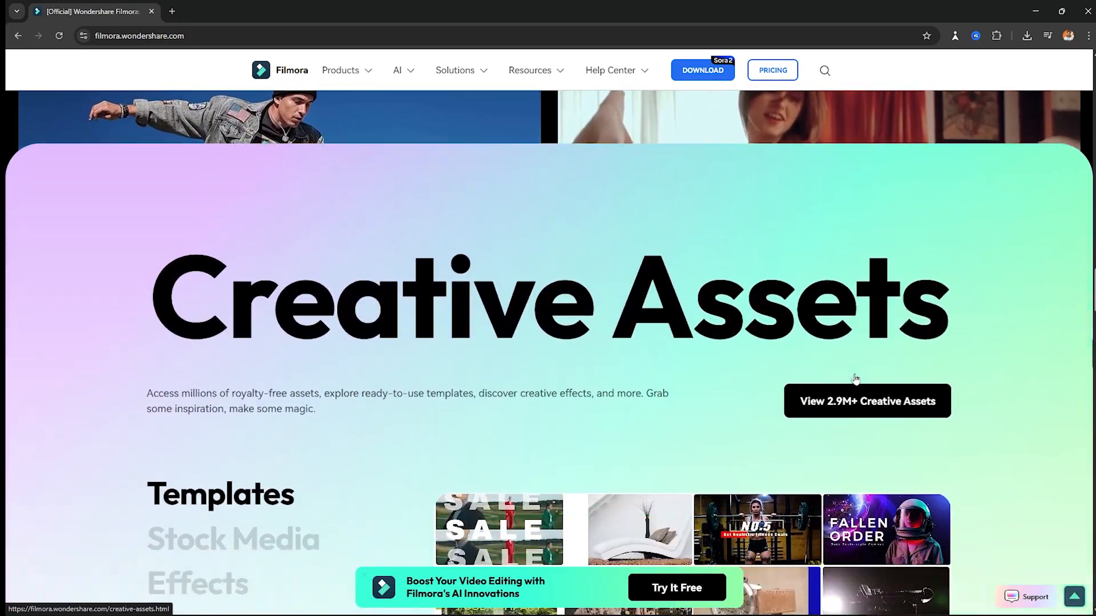
{"action": "scroll", "coordinate": [855, 379], "scroll_direction": "down", "scroll_amount": 20}
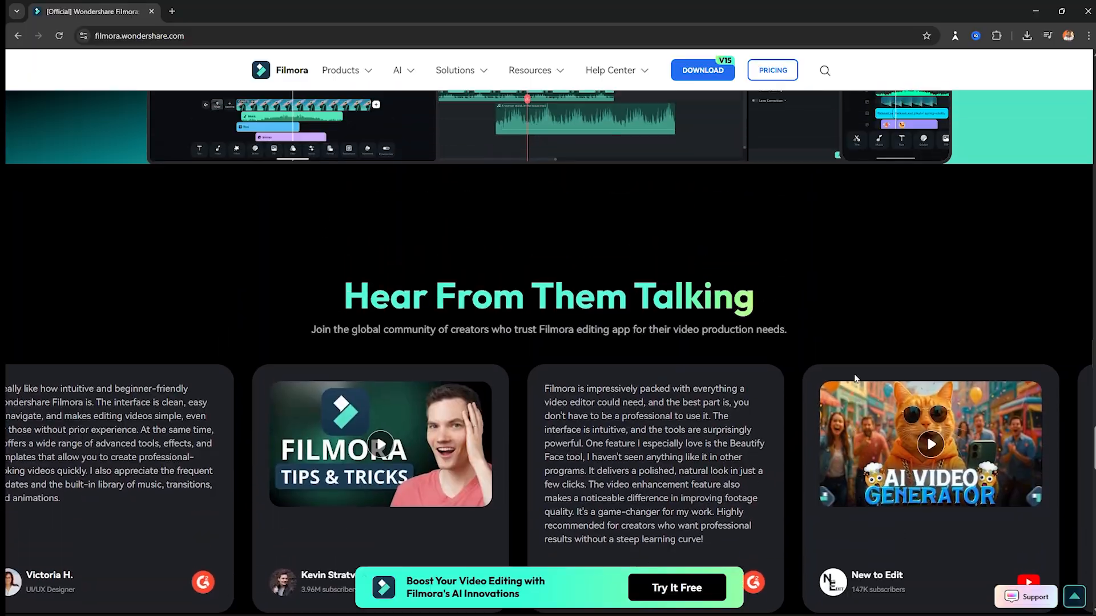
{"action": "scroll", "coordinate": [856, 378], "scroll_direction": "down", "scroll_amount": 20}
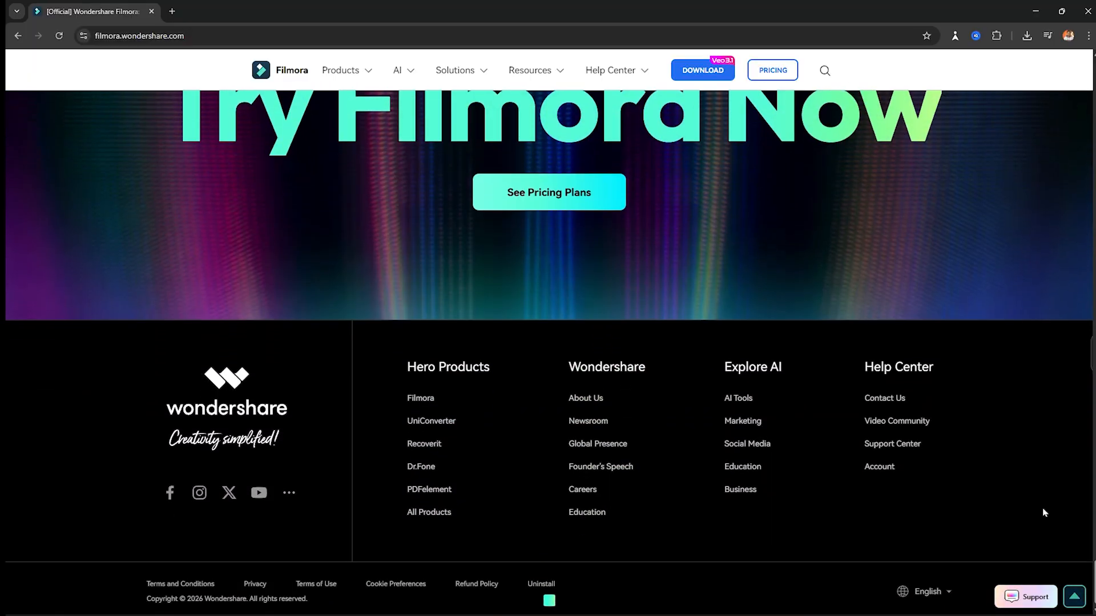
{"action": "left_click_drag", "start_coordinate": [1091, 577], "coordinate": [1088, 63]}
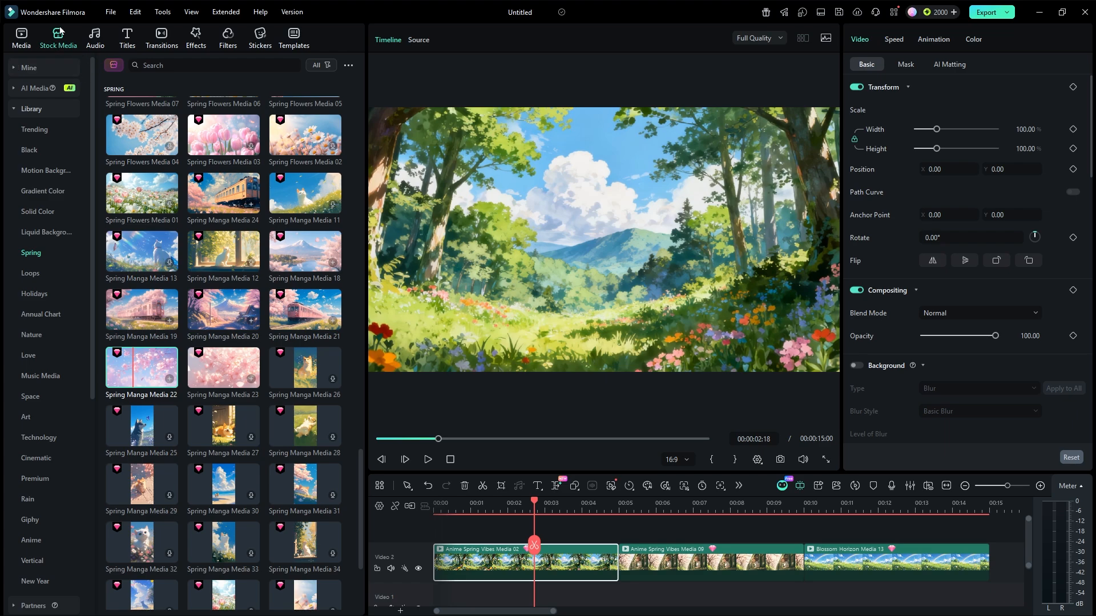
- Open the Spring category in the stock media library and look through its clips
{"action": "left_click", "coordinate": [14, 109]}
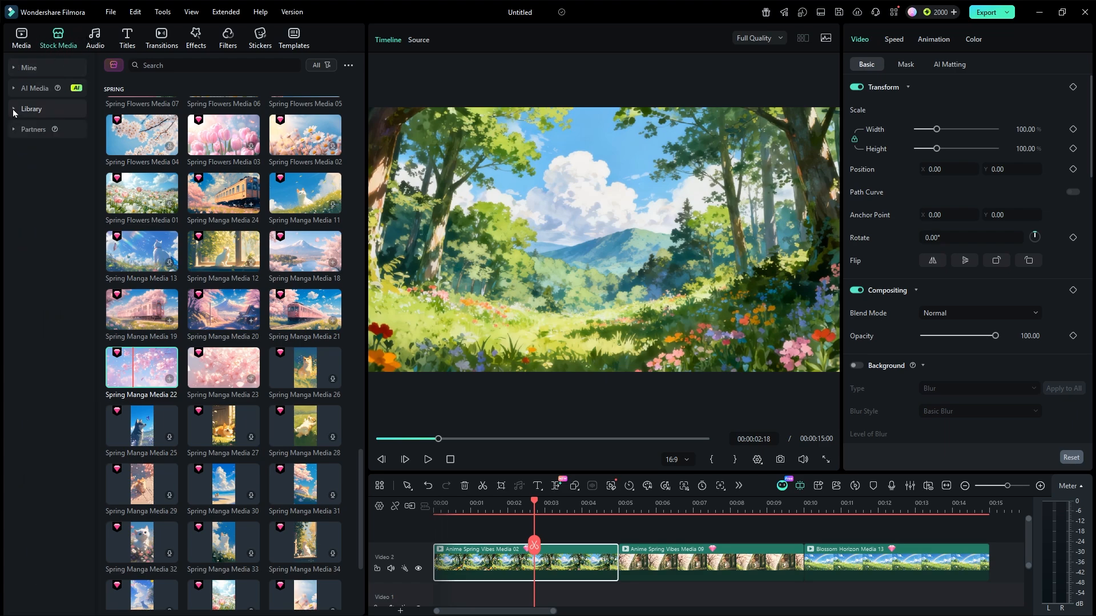
{"action": "left_click", "coordinate": [59, 107]}
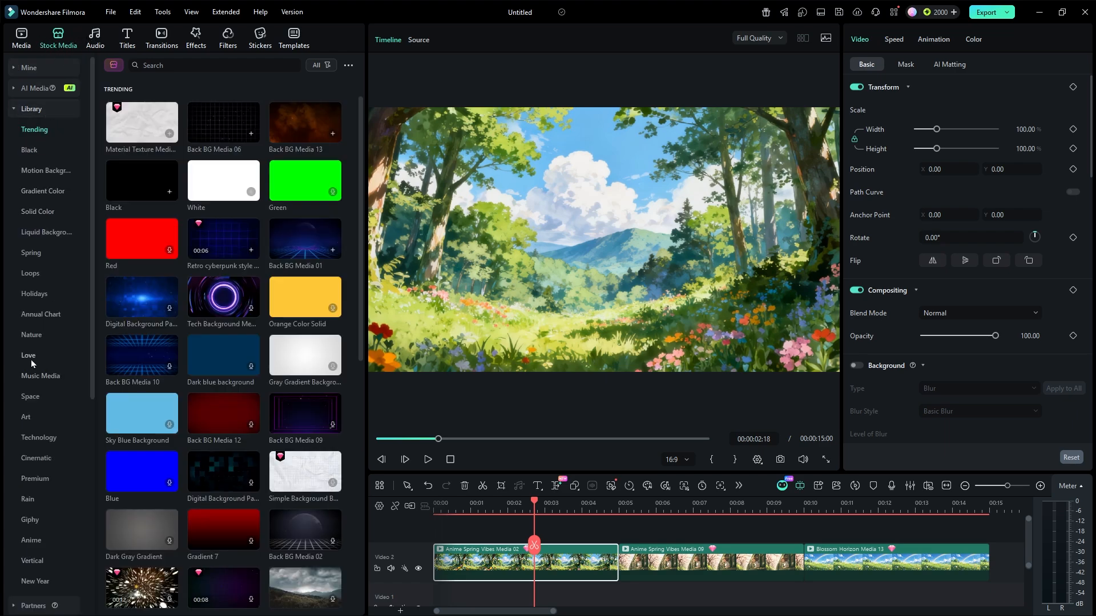
{"action": "left_click", "coordinate": [29, 255]}
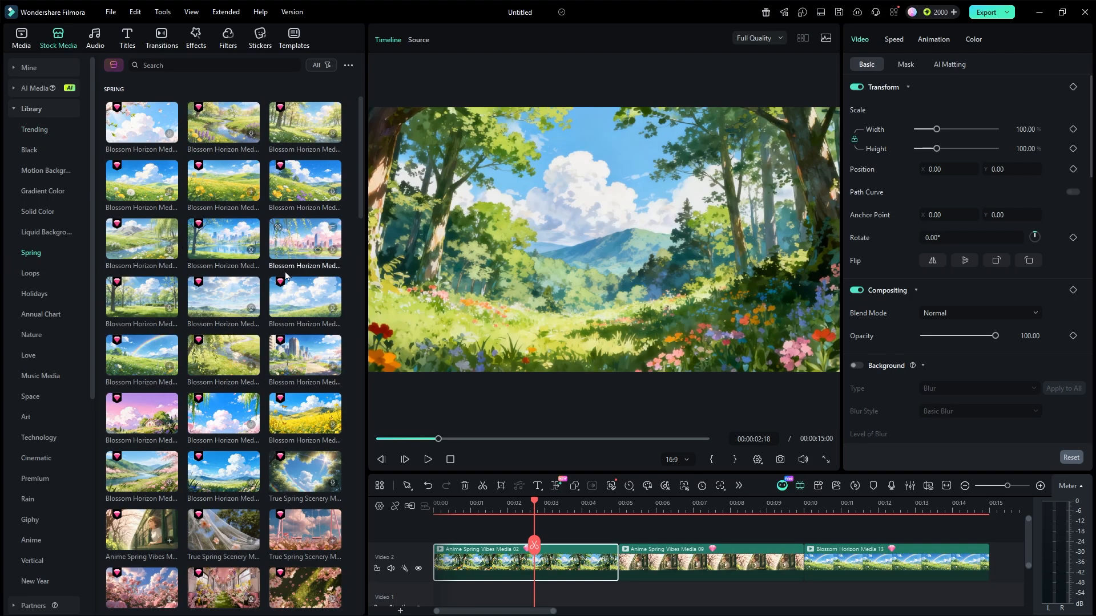
{"action": "scroll", "coordinate": [255, 358], "scroll_direction": "down", "scroll_amount": 5}
{"action": "scroll", "coordinate": [255, 359], "scroll_direction": "down", "scroll_amount": 3}
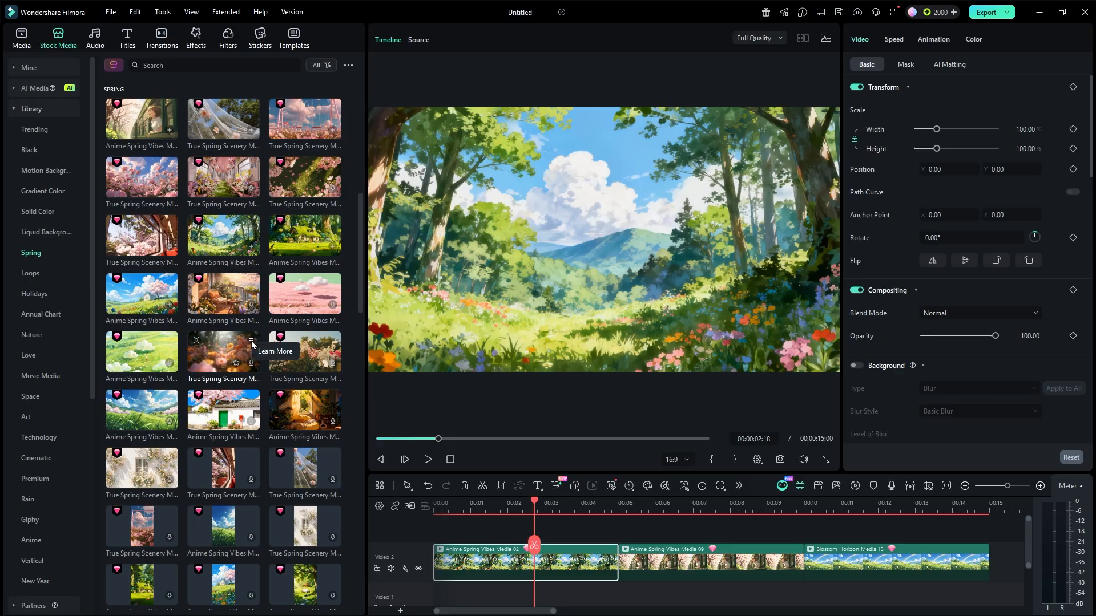
{"action": "scroll", "coordinate": [252, 344], "scroll_direction": "up", "scroll_amount": 2}
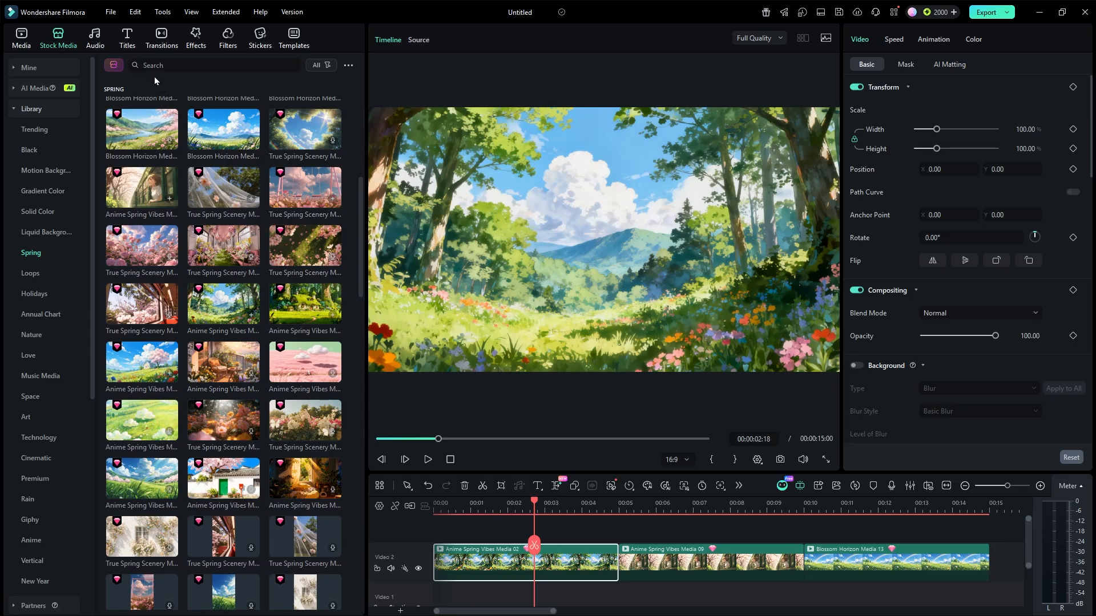
- Preview Spring Title 02 16 9 in the Spring title templates and place it above the second clip on the timeline
{"action": "left_click", "coordinate": [128, 43]}
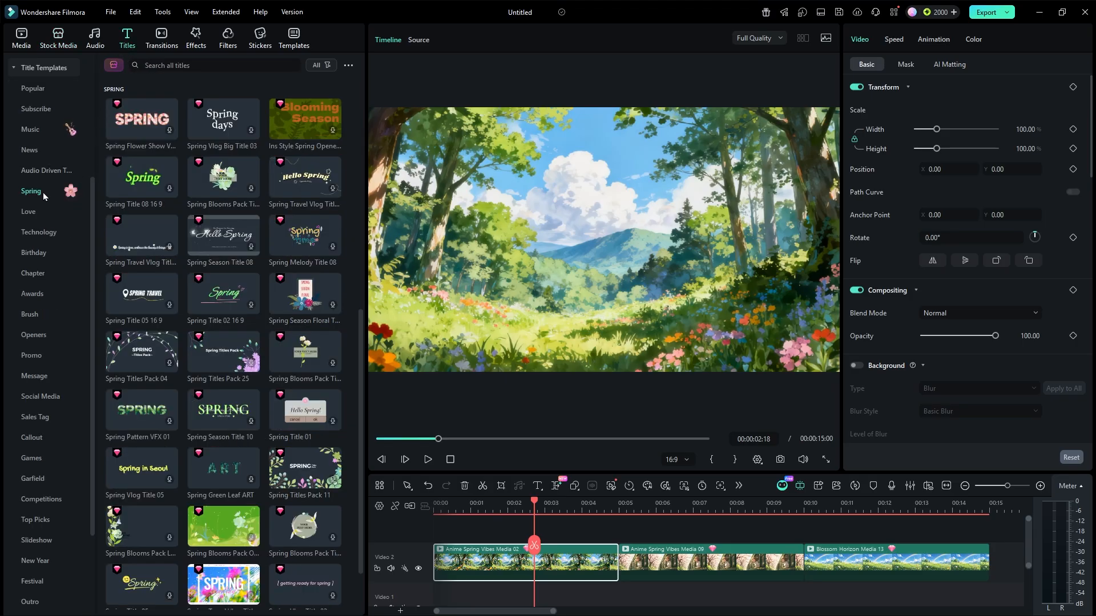
{"action": "left_click", "coordinate": [13, 68]}
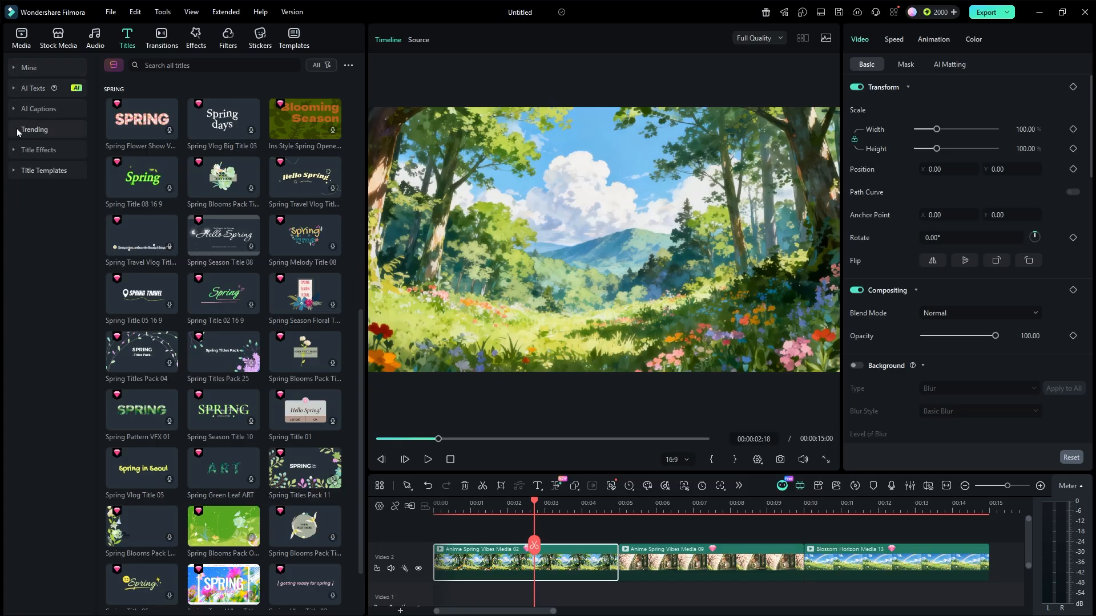
{"action": "left_click", "coordinate": [14, 171]}
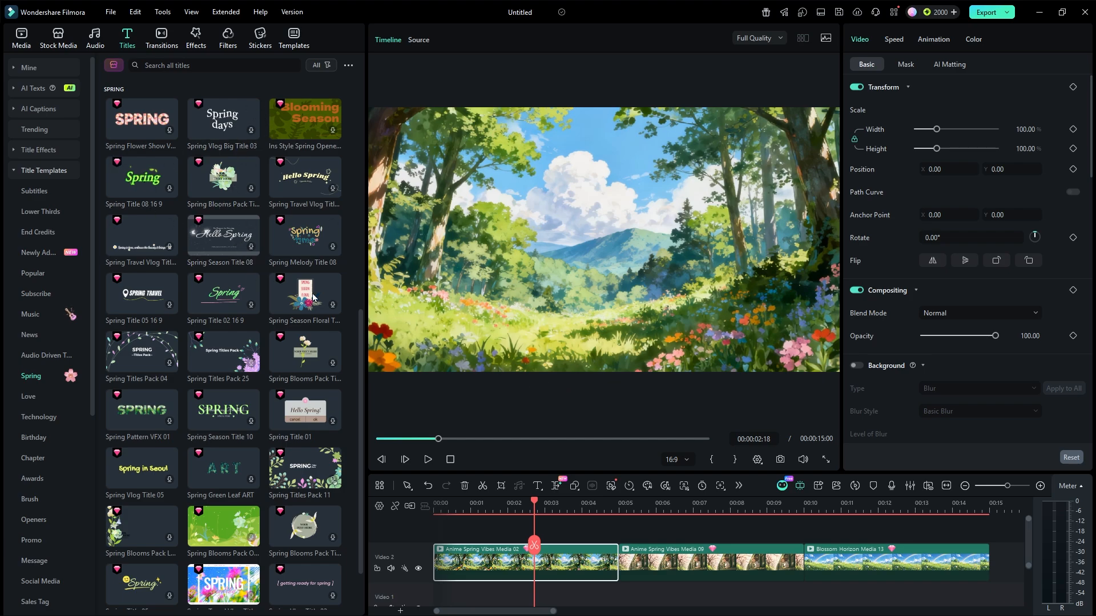
{"action": "left_click", "coordinate": [252, 306]}
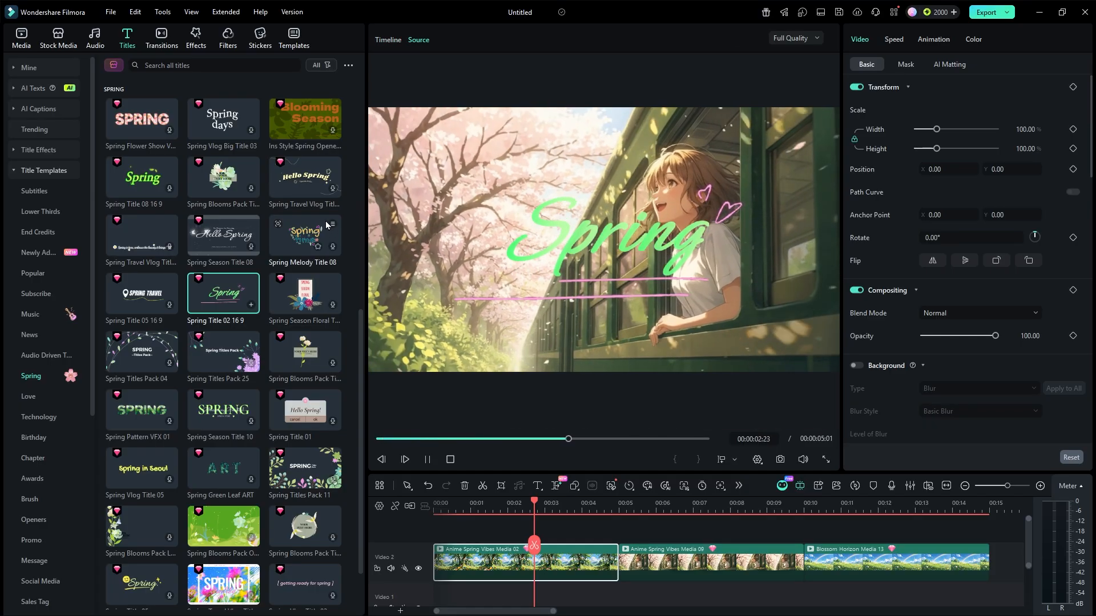
{"action": "left_click_drag", "start_coordinate": [229, 297], "coordinate": [619, 539]}
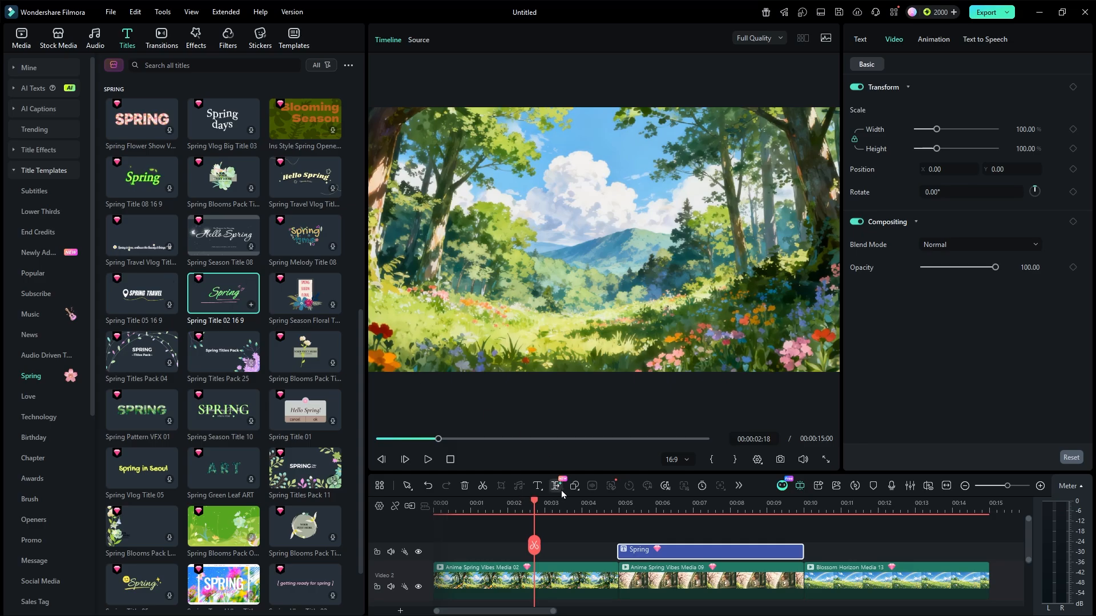
- Preview Spring Travel Vlog Title 09 among the spring titles and place it above the first clip, at the start of the timeline
{"action": "left_click_drag", "start_coordinate": [531, 499], "coordinate": [450, 500]}
{"action": "scroll", "coordinate": [212, 442], "scroll_direction": "down", "scroll_amount": 2}
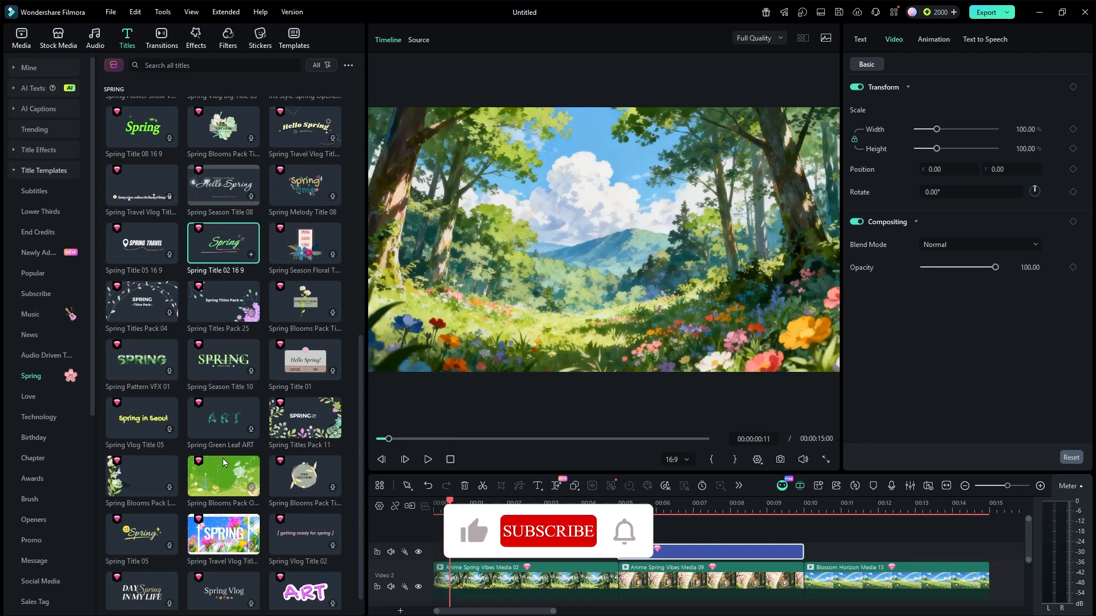
{"action": "scroll", "coordinate": [174, 275], "scroll_direction": "up", "scroll_amount": 3}
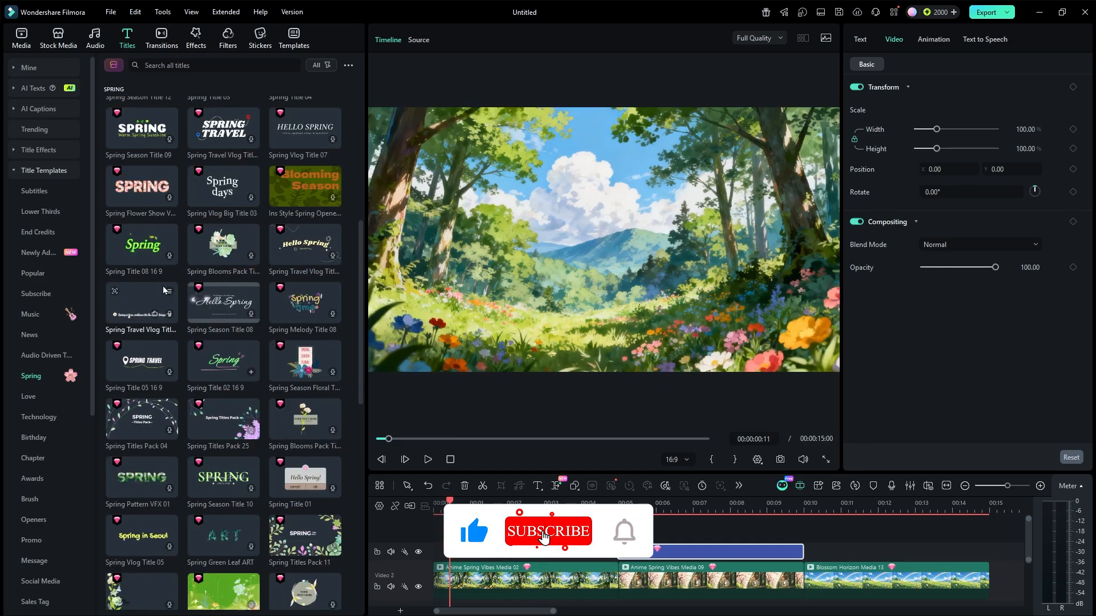
{"action": "scroll", "coordinate": [175, 275], "scroll_direction": "up", "scroll_amount": 6}
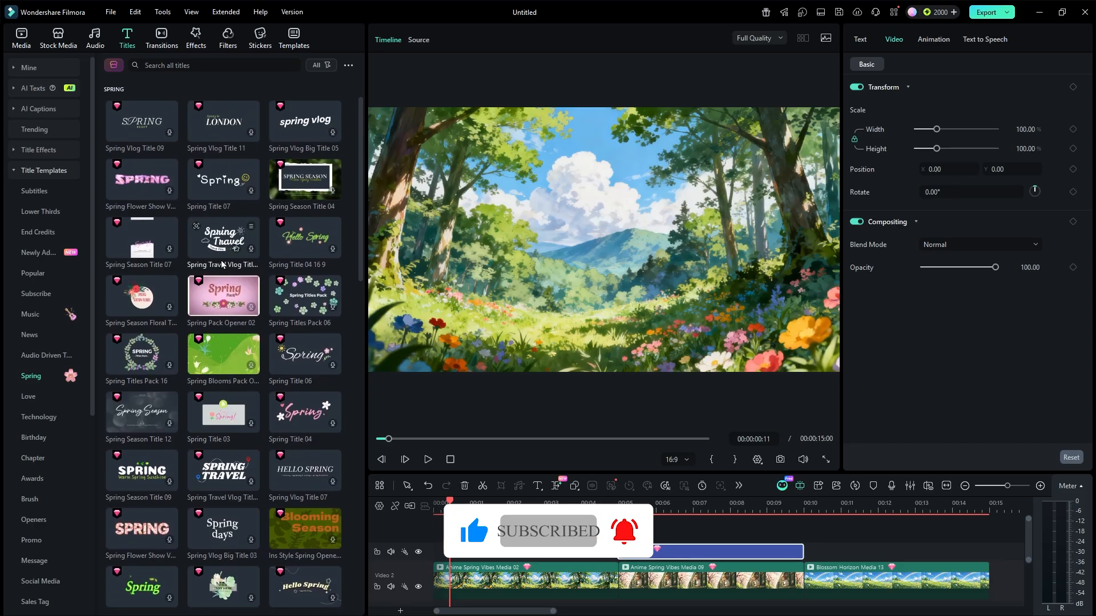
{"action": "left_click", "coordinate": [223, 239]}
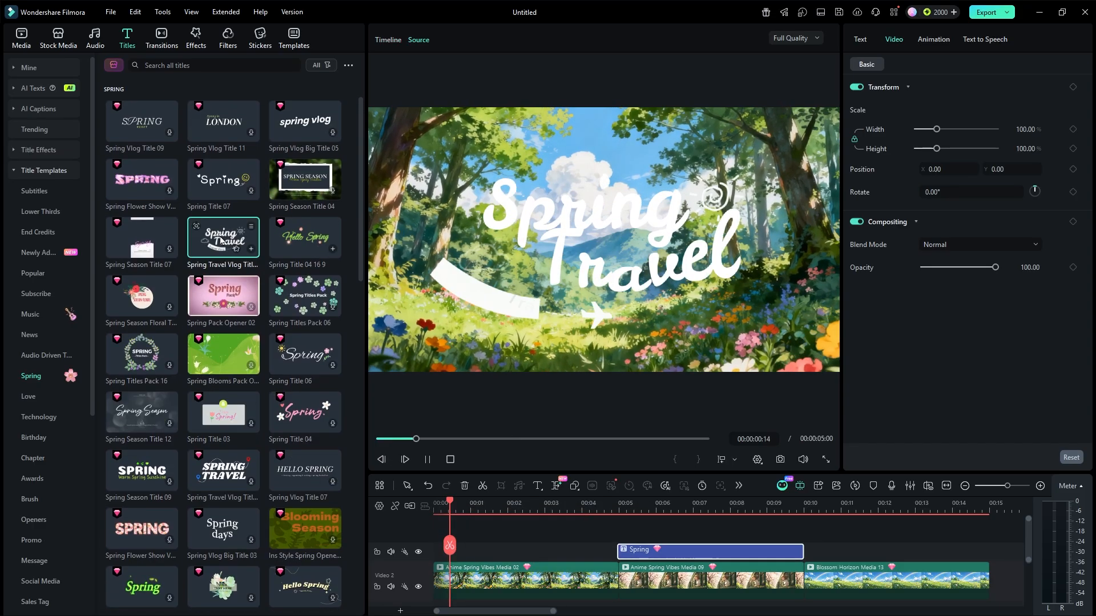
{"action": "left_click_drag", "start_coordinate": [220, 240], "coordinate": [432, 538]}
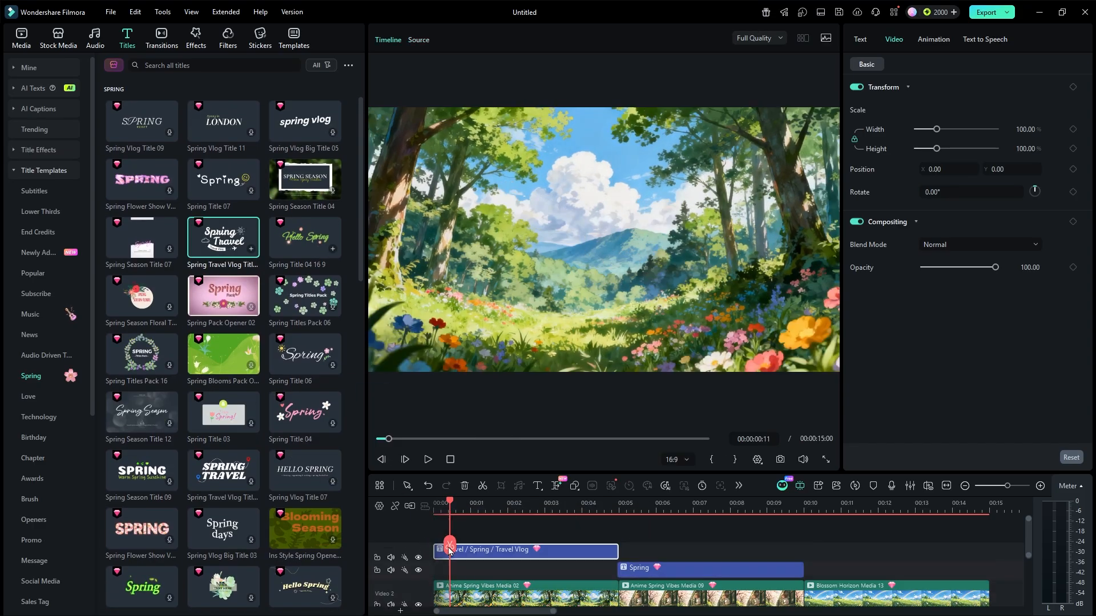
- Search the titles for "spring pack opener 1" and place Spring Pack Opener 1 at the timeline's start, ahead of the existing clips
{"action": "left_click", "coordinate": [294, 176]}
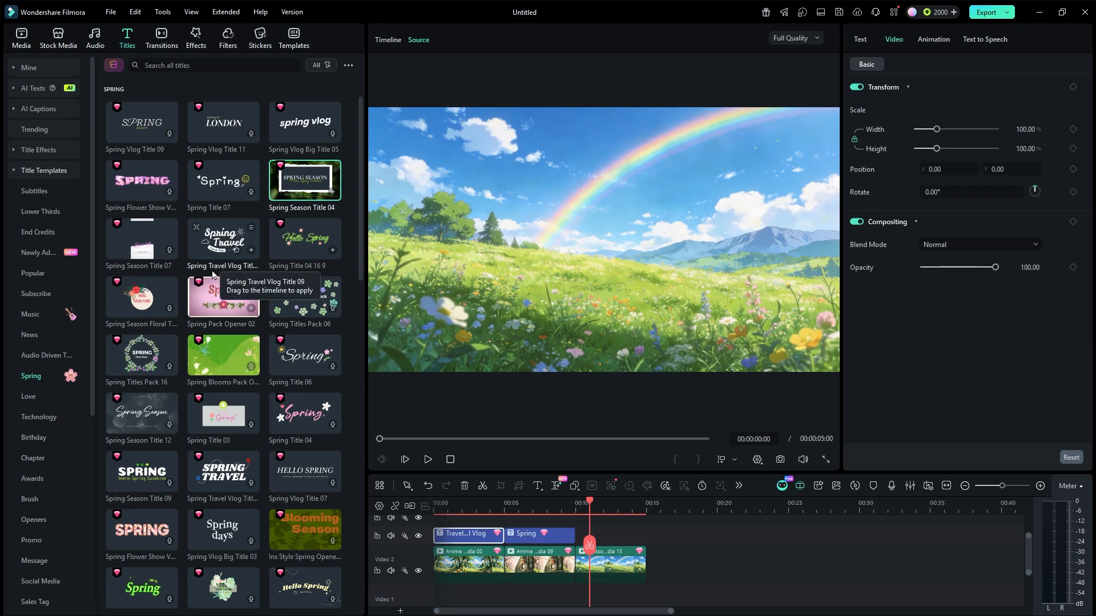
{"action": "scroll", "coordinate": [207, 268], "scroll_direction": "up", "scroll_amount": 1}
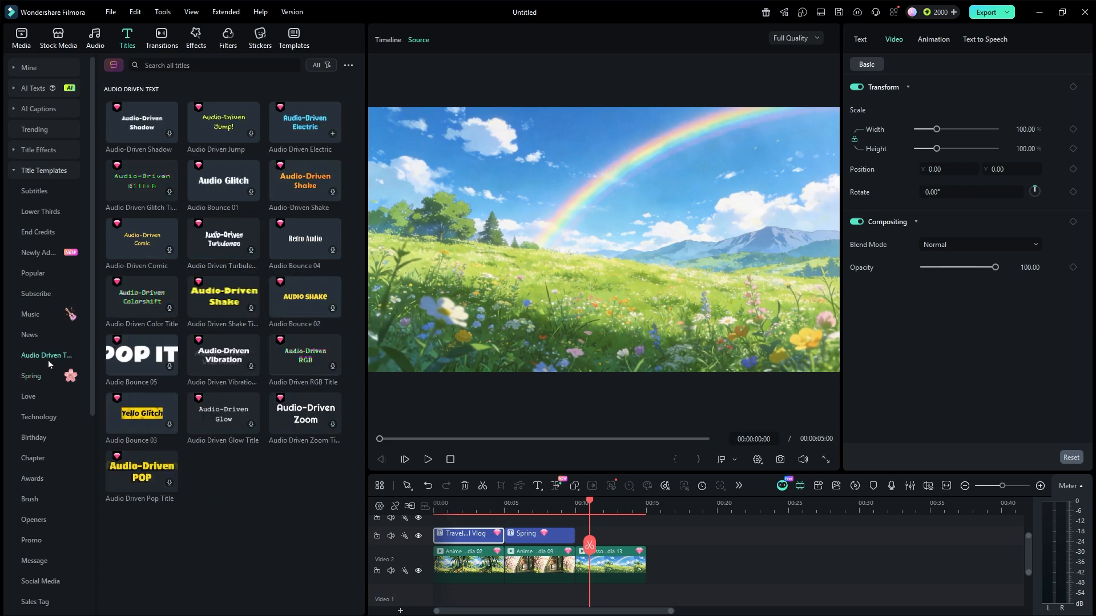
{"action": "left_click", "coordinate": [277, 65]}
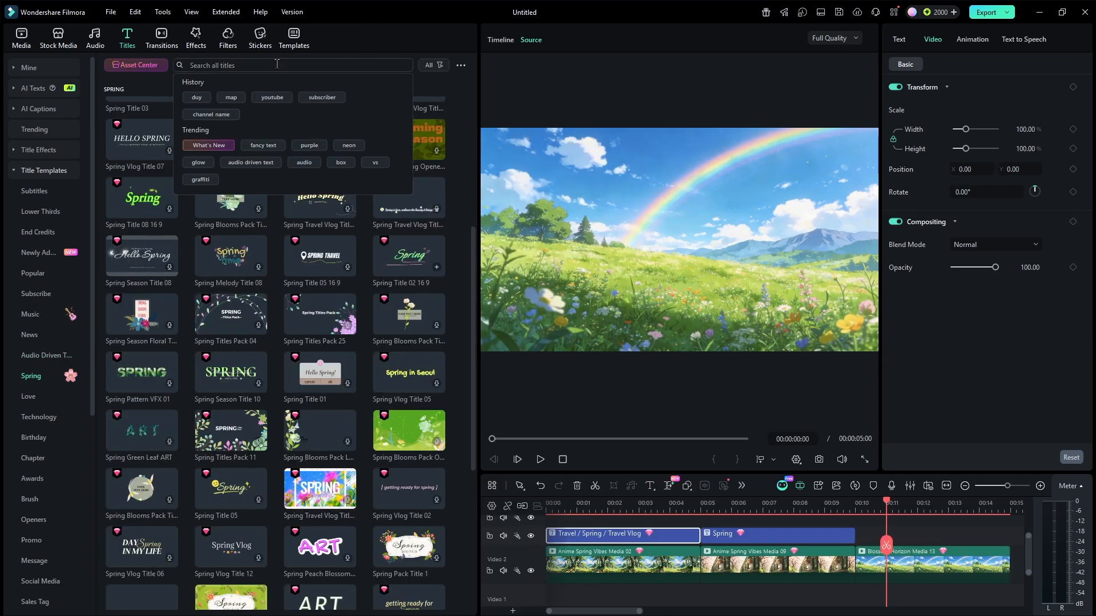
{"action": "type", "text": "spring pack opener 1"}
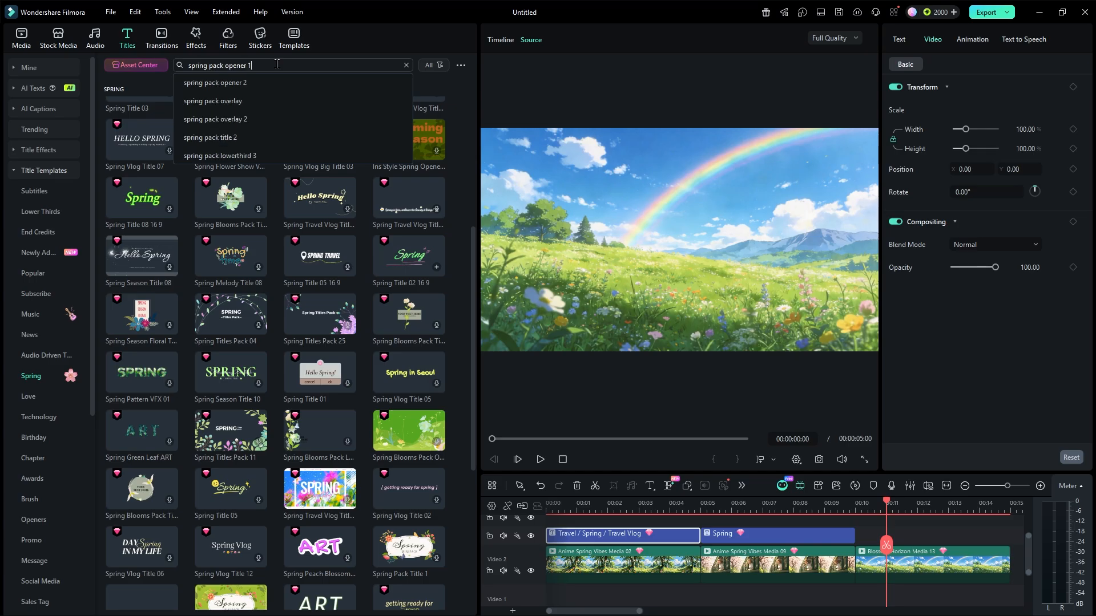
{"action": "key", "text": "Return"}
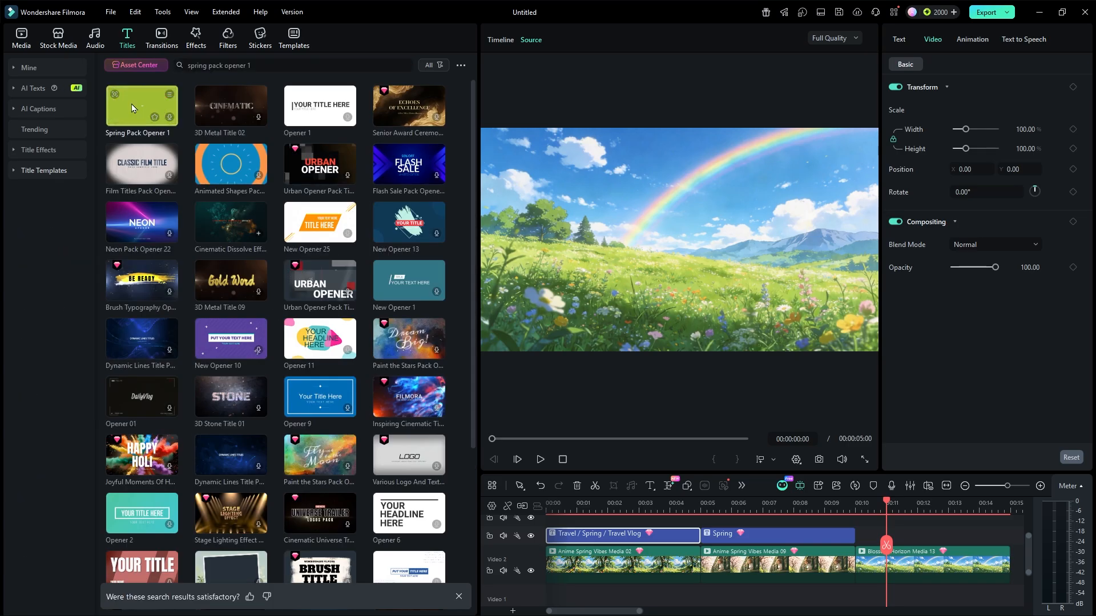
{"action": "left_click", "coordinate": [132, 108]}
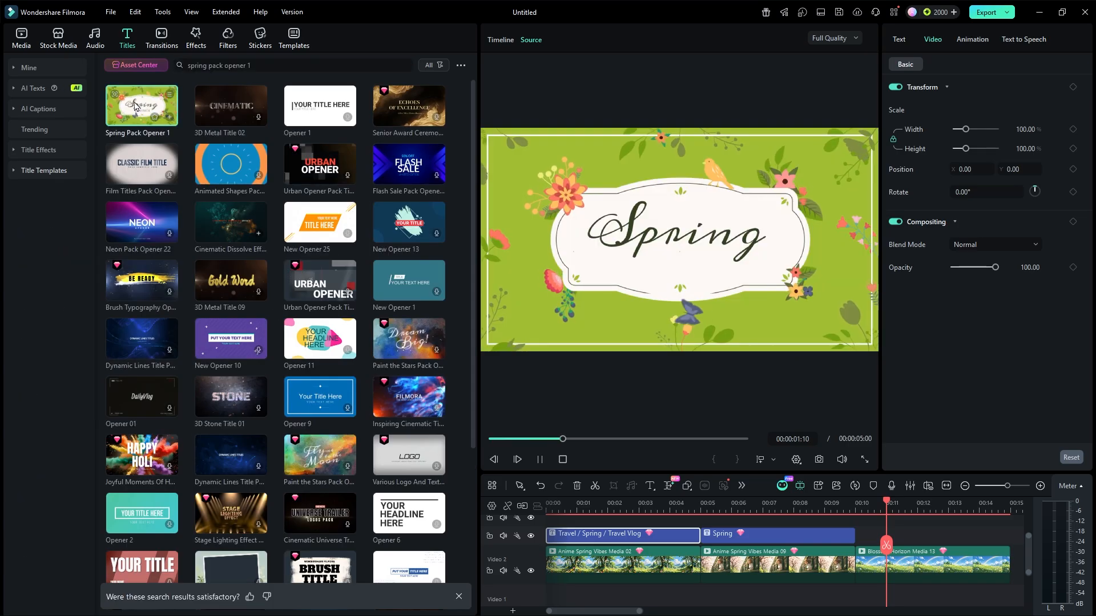
{"action": "left_click_drag", "start_coordinate": [609, 502], "coordinate": [544, 503]}
{"action": "left_click_drag", "start_coordinate": [753, 582], "coordinate": [621, 537]}
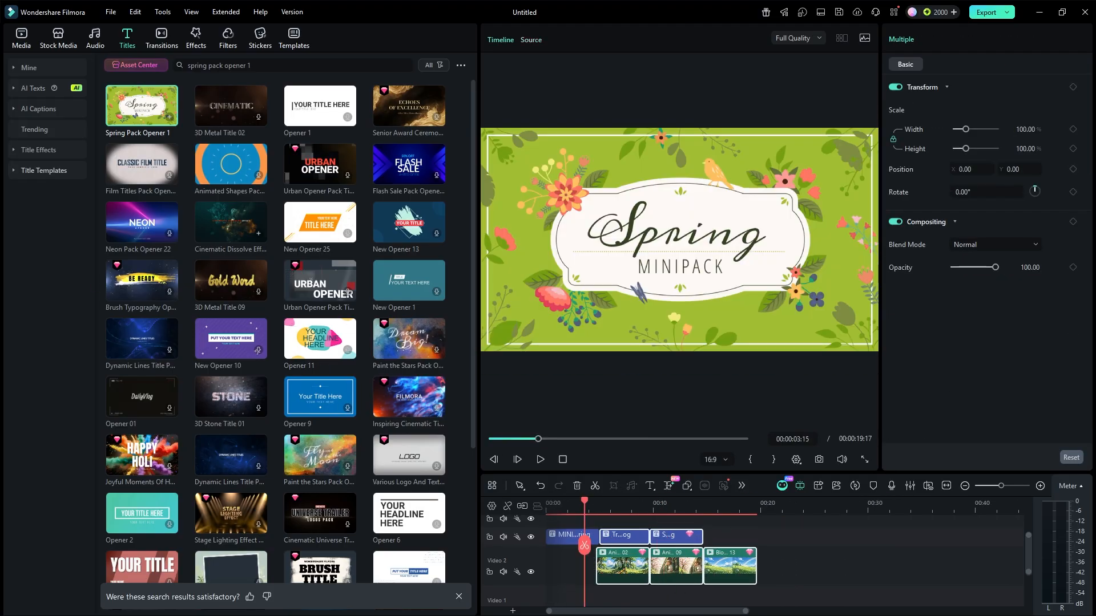
- Find and add Spring Titles Pack 04 above the second and third clips, and Spring Title 01 16 9 further along the upper title track
{"action": "left_click_drag", "start_coordinate": [252, 66], "coordinate": [227, 64]}
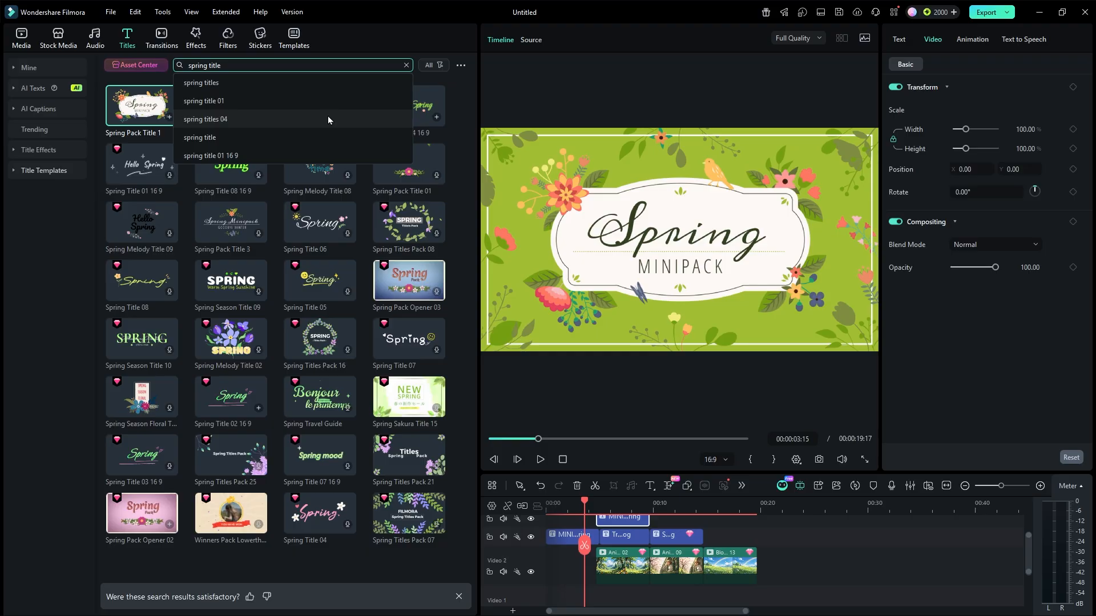
{"action": "left_click", "coordinate": [327, 119]}
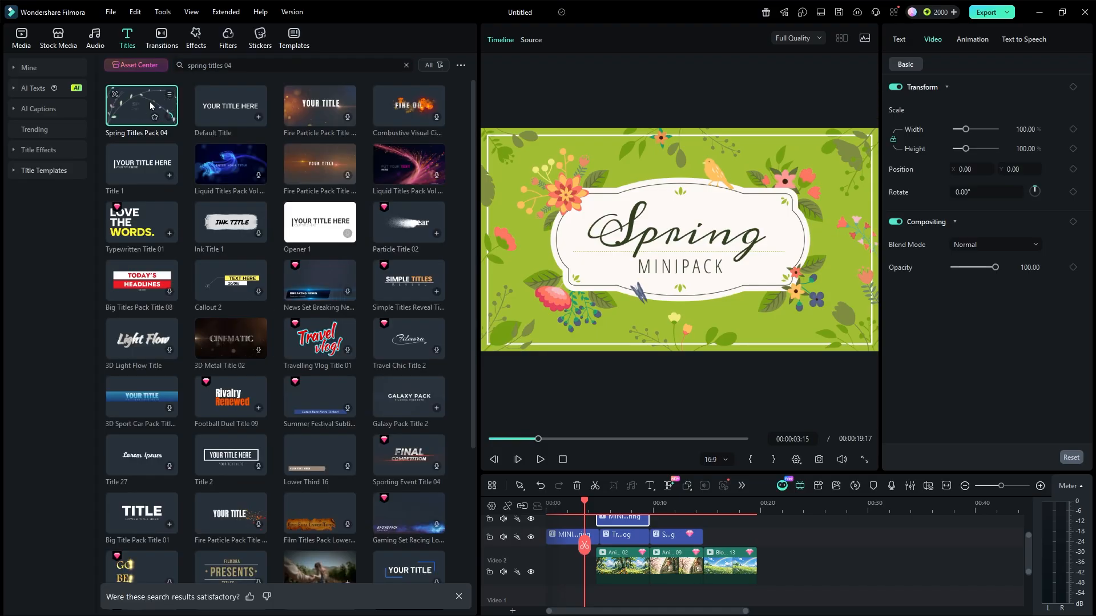
{"action": "left_click_drag", "start_coordinate": [150, 102], "coordinate": [704, 571]}
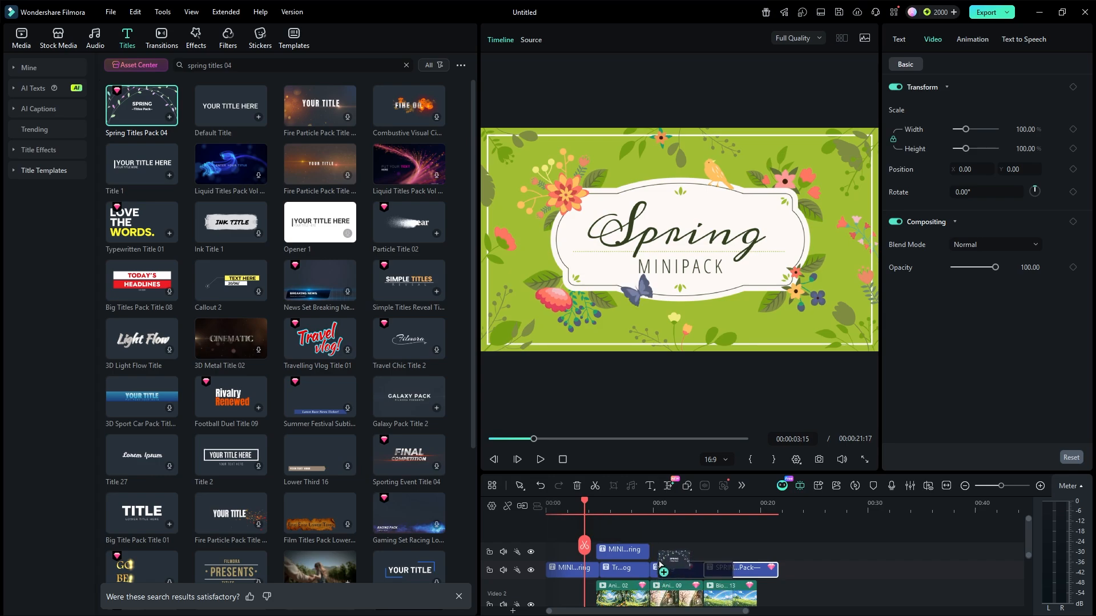
{"action": "left_click_drag", "start_coordinate": [660, 566], "coordinate": [650, 558]}
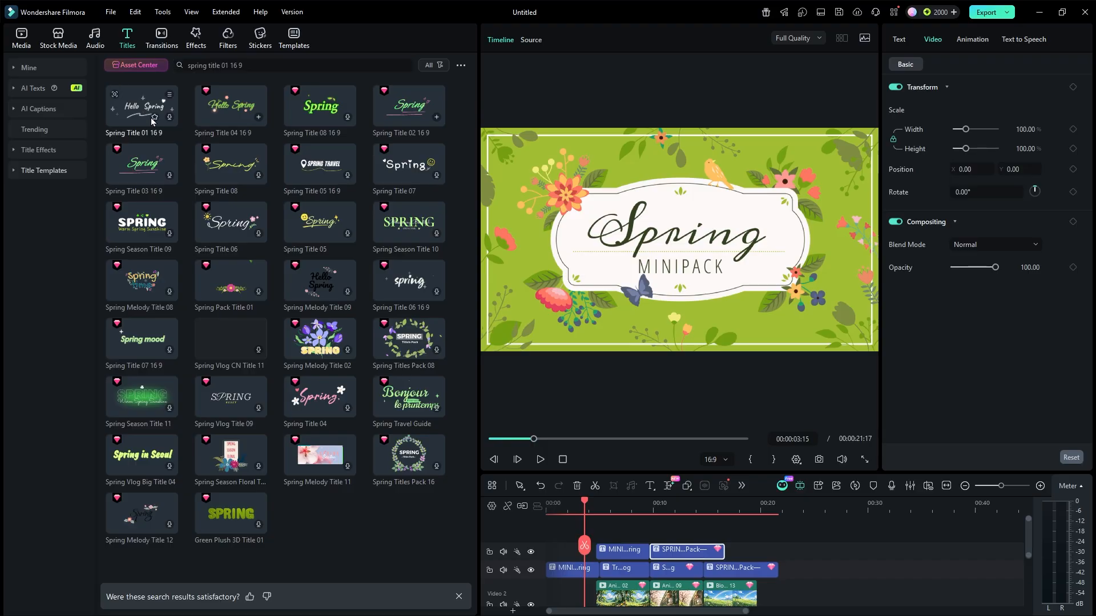
{"action": "left_click_drag", "start_coordinate": [168, 121], "coordinate": [757, 551]}
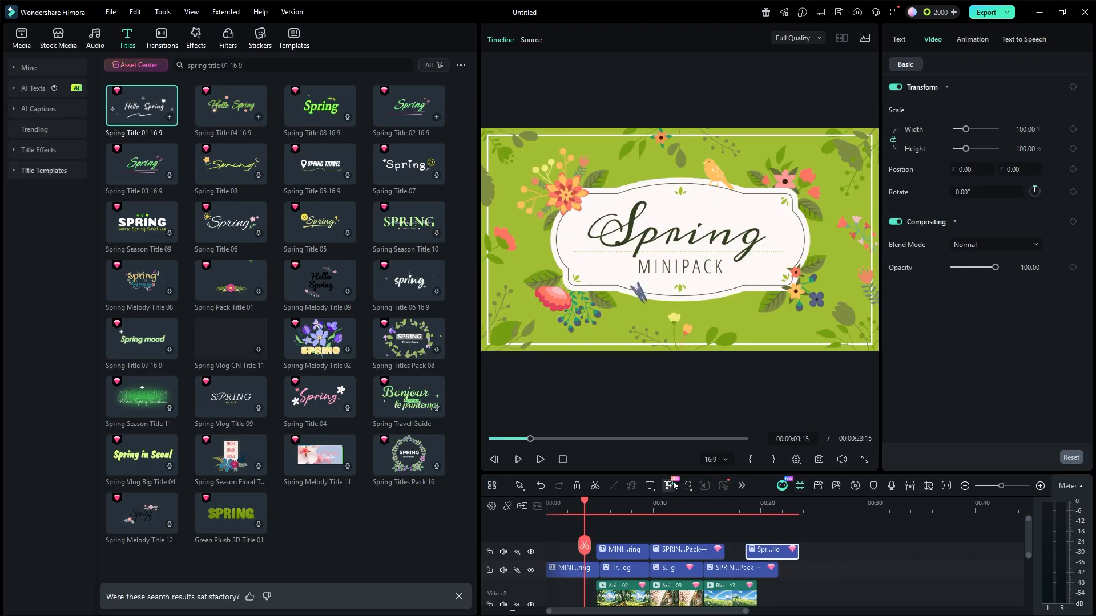
- Enlarge the preview and timeline areas, trim the opening Minipack title to end at 00:00:04:05, and start the first clip there
{"action": "left_click_drag", "start_coordinate": [478, 477], "coordinate": [244, 469]}
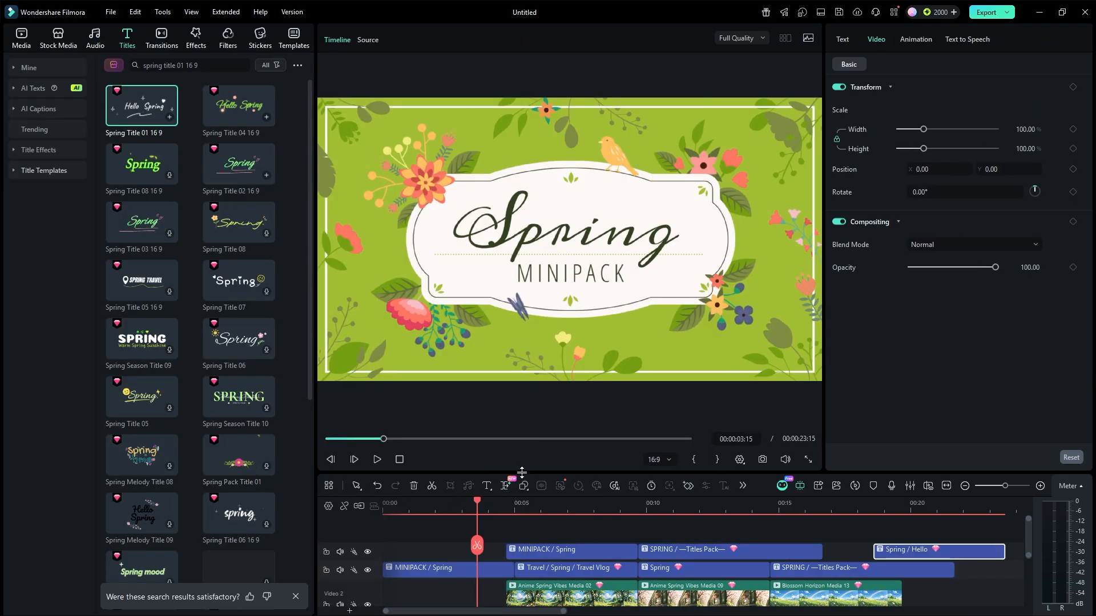
{"action": "left_click_drag", "start_coordinate": [521, 472], "coordinate": [516, 422]}
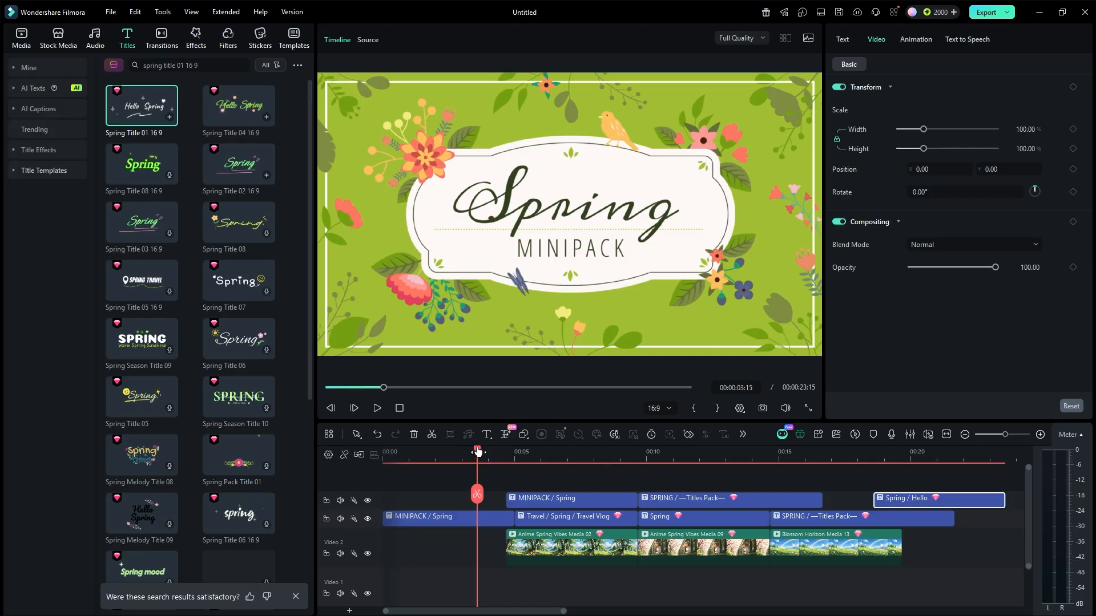
{"action": "mouse_move", "coordinate": [477, 452]}
{"action": "left_mouse_down"}
{"action": "mouse_move", "coordinate": [384, 451]}
{"action": "mouse_move", "coordinate": [471, 451]}
{"action": "mouse_move", "coordinate": [452, 478]}
{"action": "mouse_move", "coordinate": [422, 455]}
{"action": "mouse_move", "coordinate": [394, 453]}
{"action": "mouse_move", "coordinate": [494, 461]}
{"action": "left_mouse_up"}
{"action": "left_click_drag", "start_coordinate": [513, 520], "coordinate": [494, 521]}
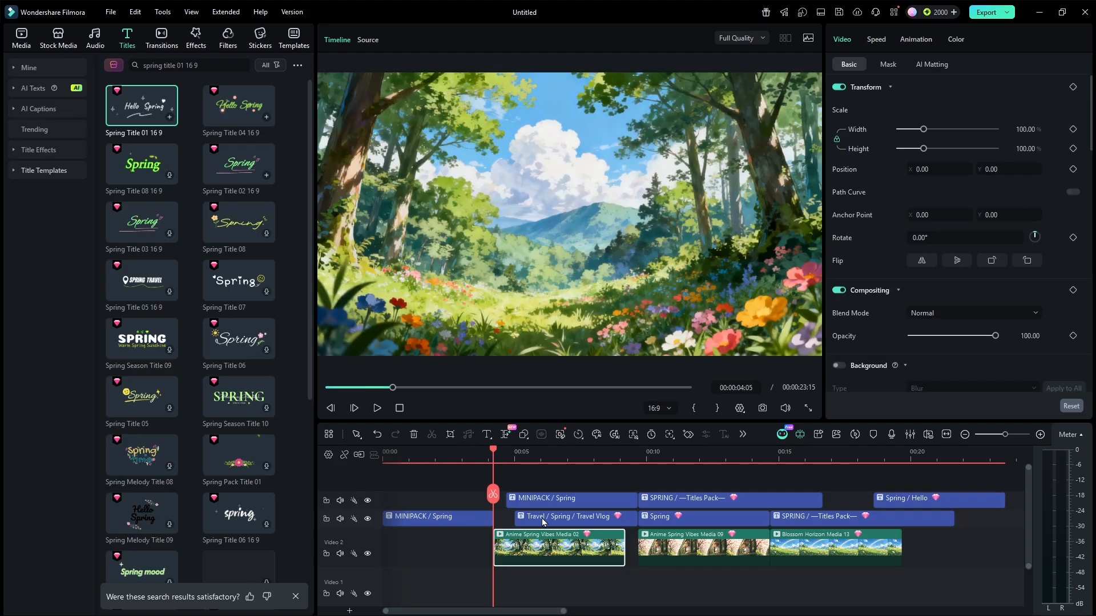
- Close the timeline gaps, align the titles above their clips, and end with Blossom Horizon Media 19 under the Travel Vlog title
{"action": "left_click", "coordinate": [543, 521]}
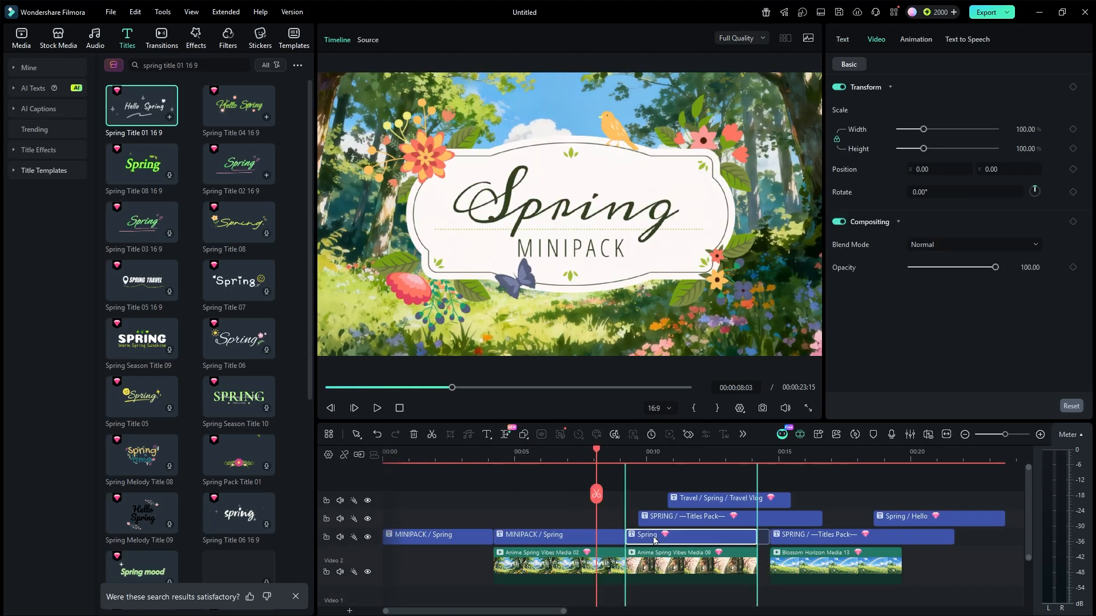
{"action": "left_click", "coordinate": [655, 543]}
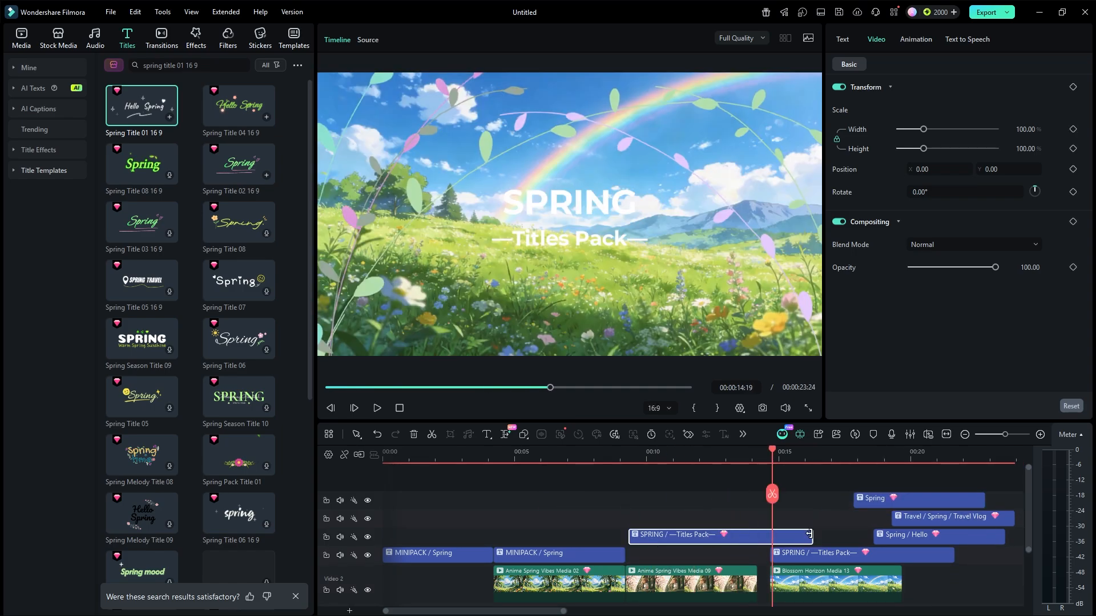
{"action": "left_click", "coordinate": [660, 477]}
{"action": "right_click", "coordinate": [764, 574]}
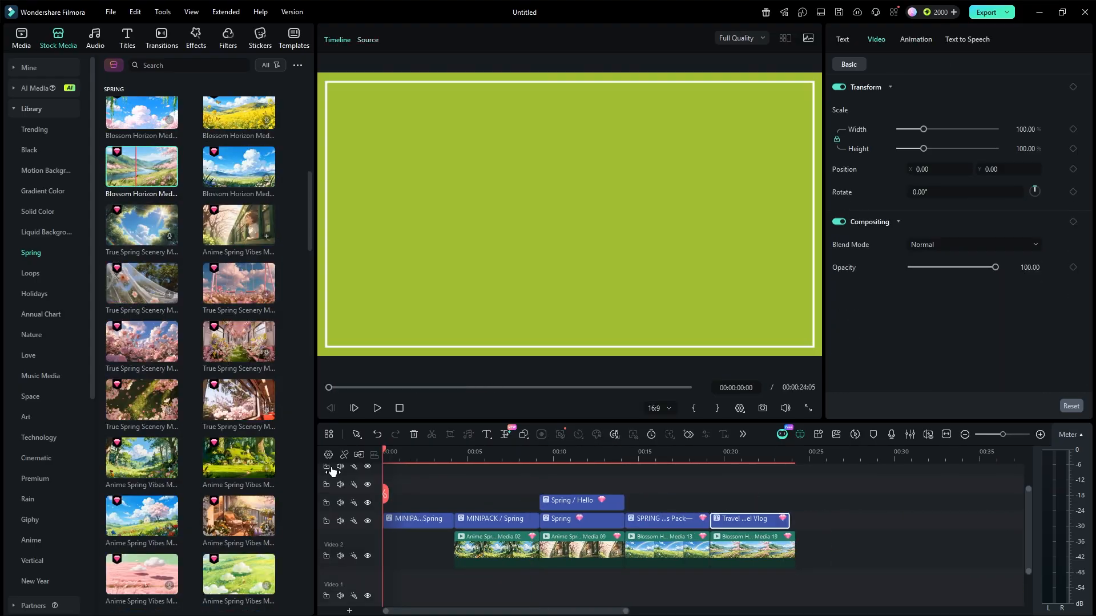
{"action": "key", "text": "space"}
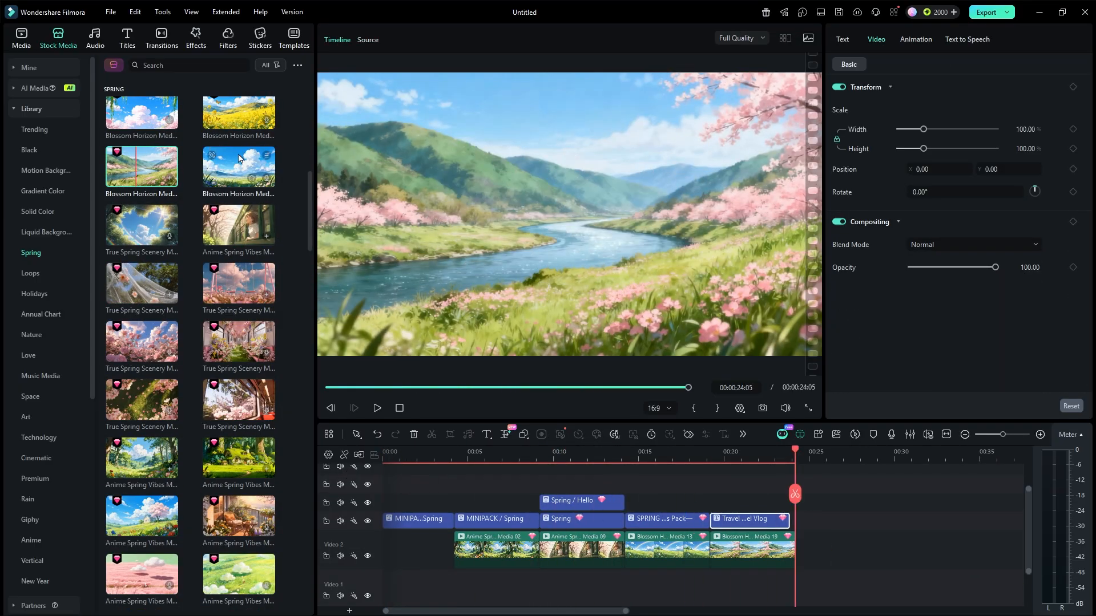
- Browse the Spring filters and shift all the title clips up one track, freeing the track directly above the video clips
{"action": "left_click", "coordinate": [228, 42]}
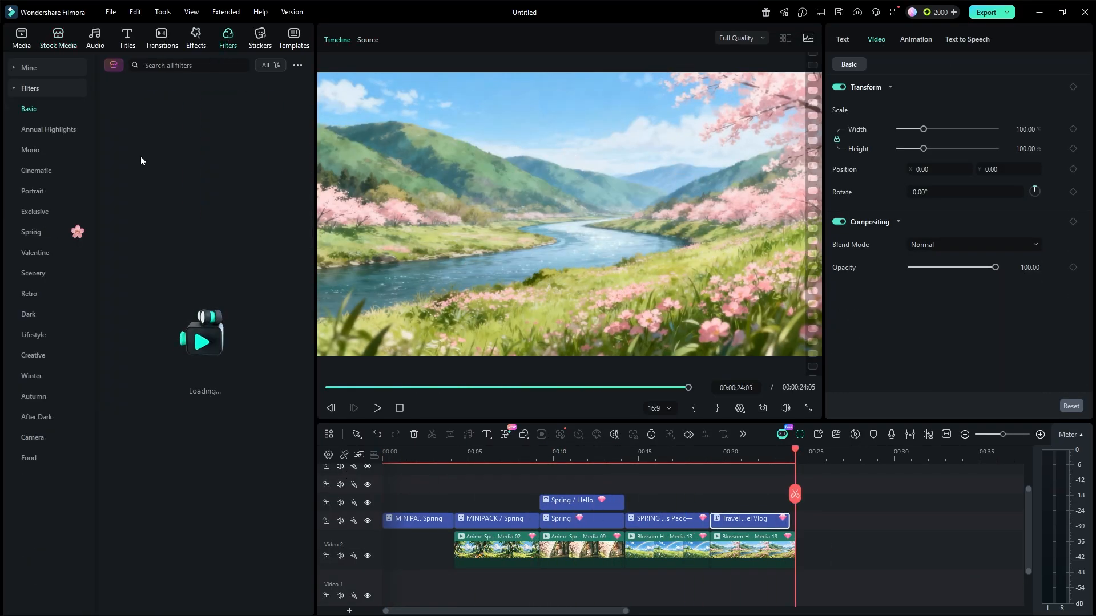
{"action": "left_click", "coordinate": [34, 232]}
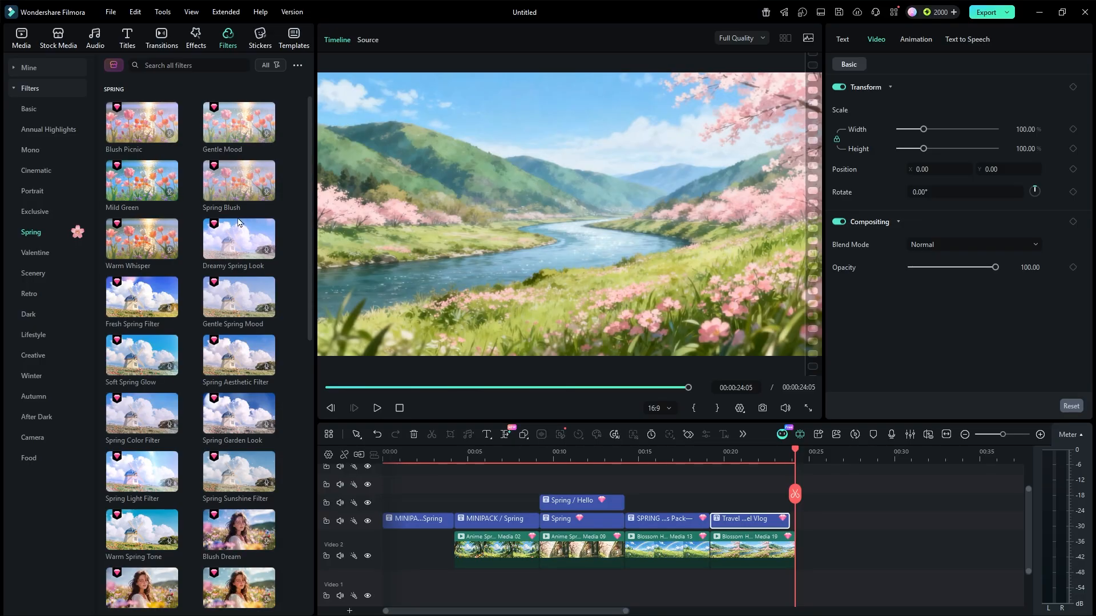
{"action": "left_click", "coordinate": [150, 252]}
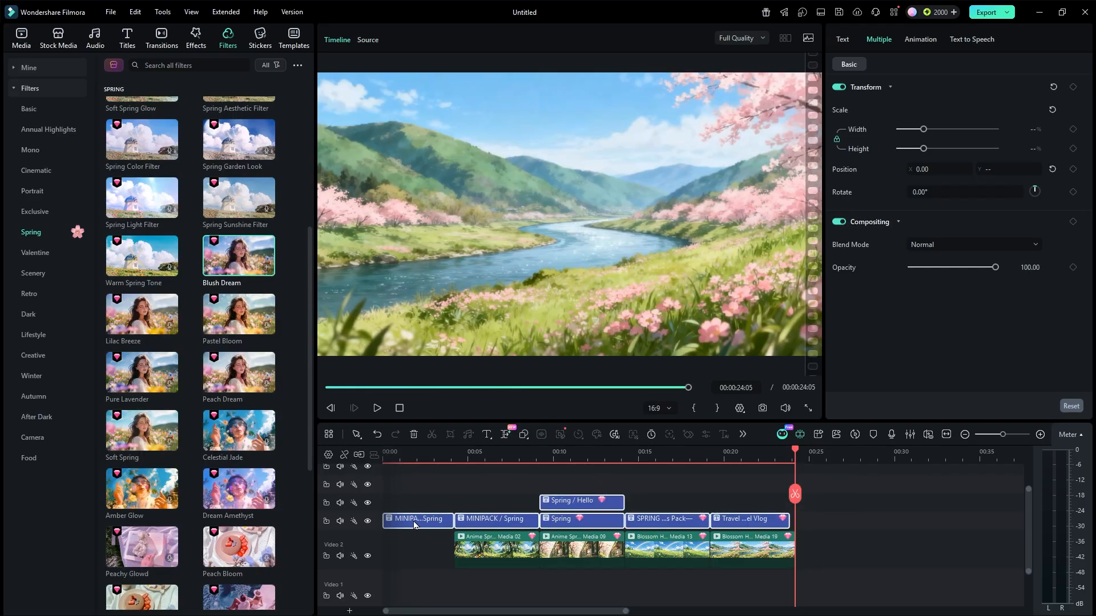
{"action": "left_click_drag", "start_coordinate": [413, 521], "coordinate": [409, 509]}
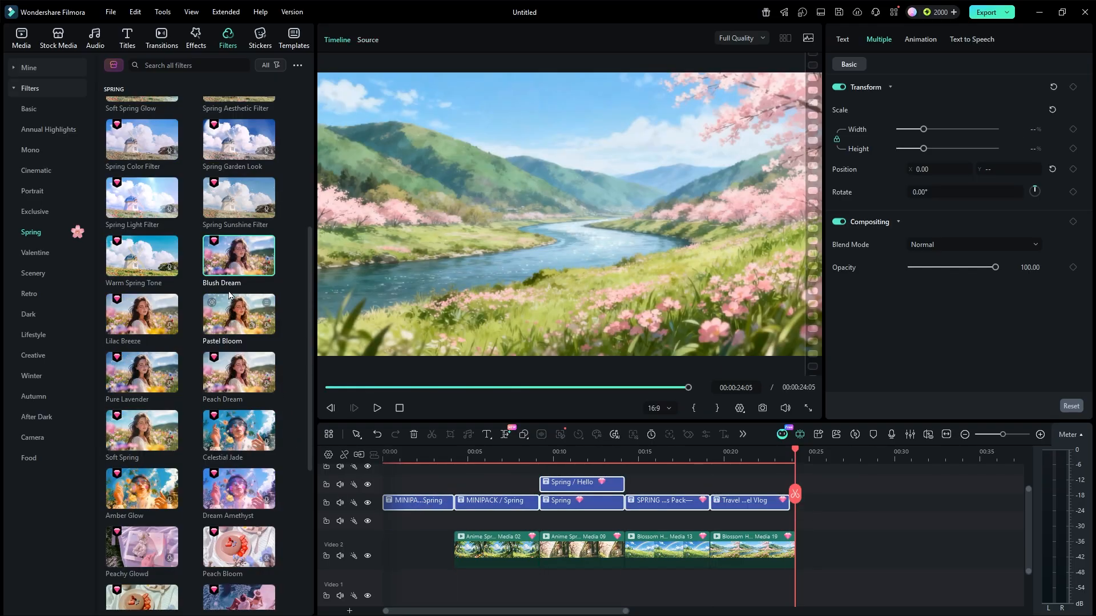
- Try the Blush Dream filter above the first video clip, compare the picture with and without it, and delete the filter
{"action": "left_click_drag", "start_coordinate": [239, 257], "coordinate": [456, 527]}
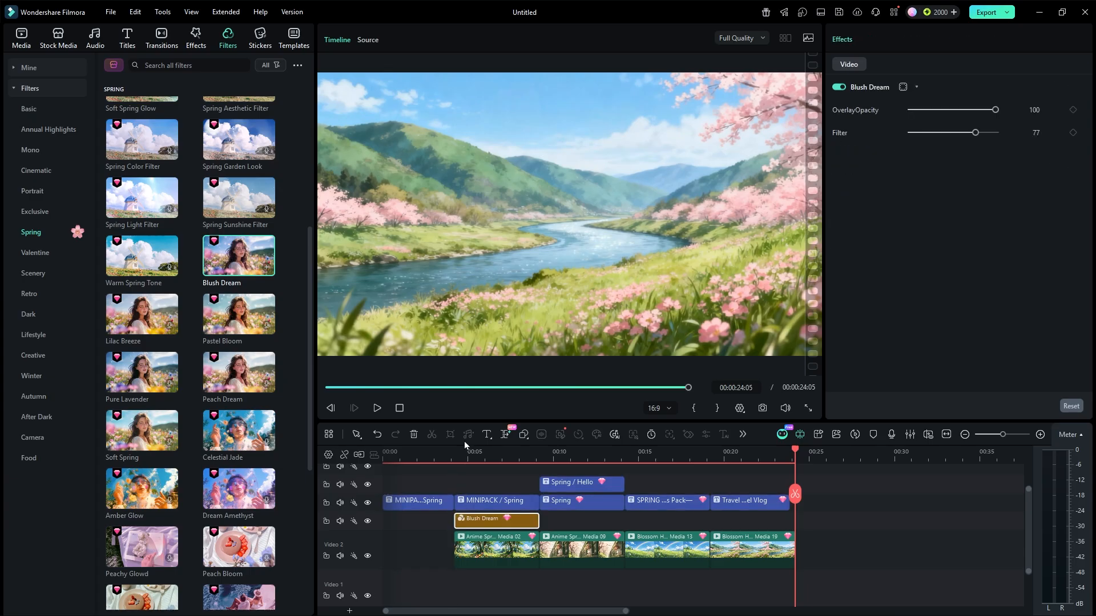
{"action": "left_click", "coordinate": [464, 448]}
{"action": "left_click", "coordinate": [367, 521]}
{"action": "left_click", "coordinate": [367, 521]}
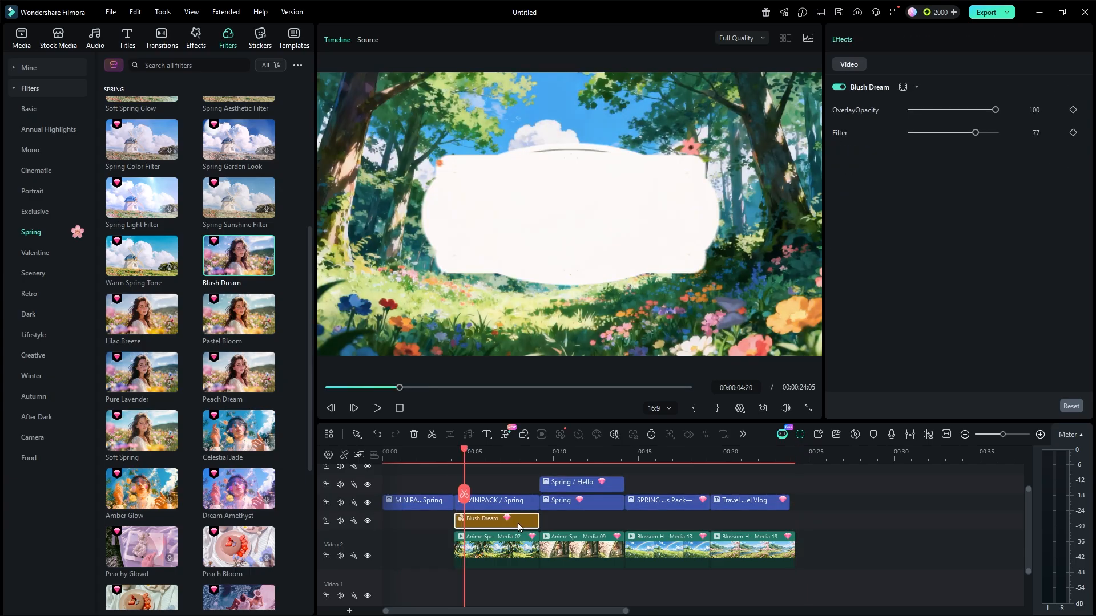
{"action": "key", "text": "Delete"}
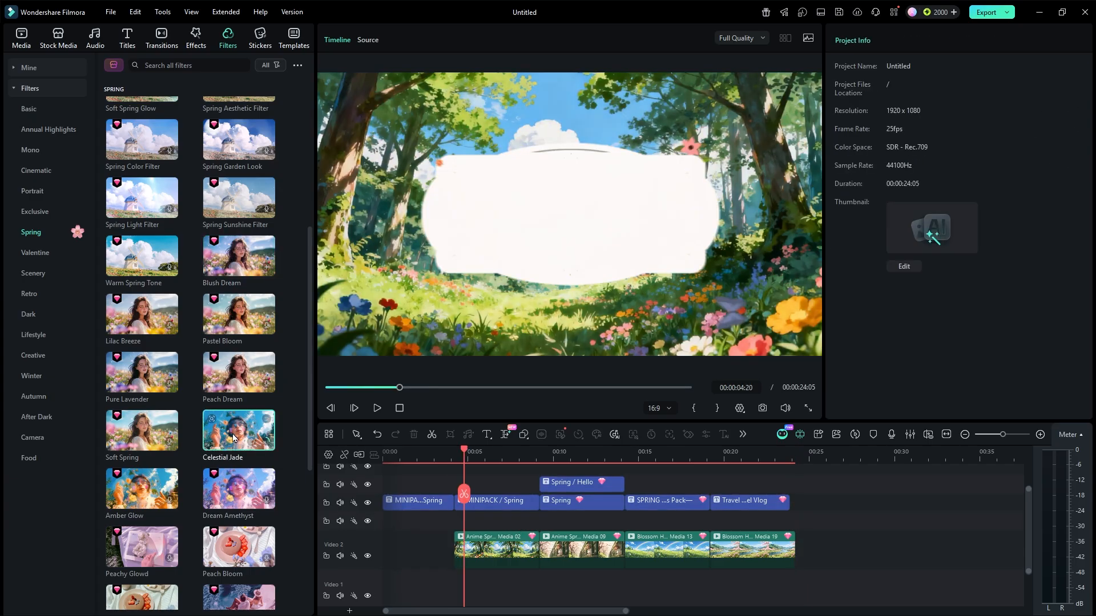
- Place the Soft Spring filter above the first video clip and extend it to the end of the last clip at 00:00:24:05
{"action": "left_click_drag", "start_coordinate": [141, 430], "coordinate": [460, 521]}
{"action": "left_click_drag", "start_coordinate": [539, 519], "coordinate": [788, 513]}
{"action": "left_click_drag", "start_coordinate": [787, 519], "coordinate": [795, 519]}
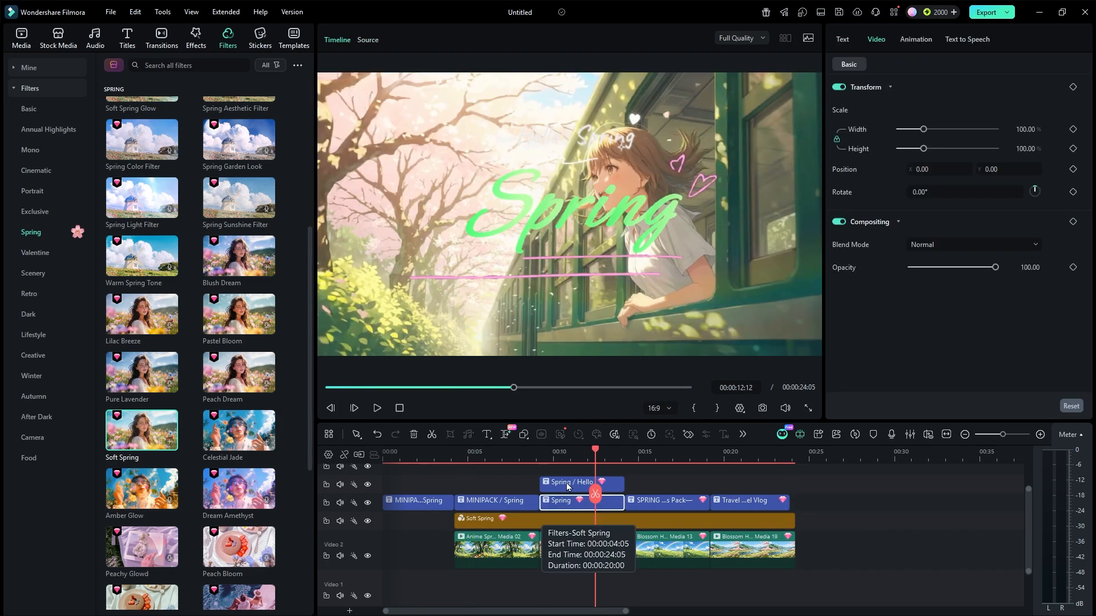
- Move the Hello Spring title to X position 538, and scale the green Spring title to 73.81% at X position -376
{"action": "left_click", "coordinate": [567, 486]}
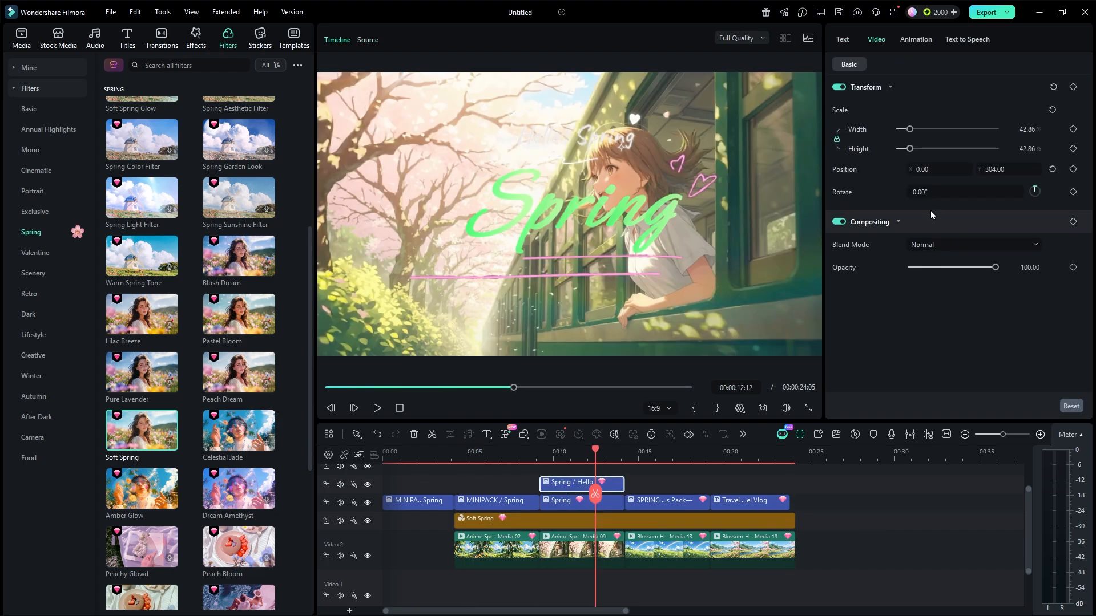
{"action": "left_click", "coordinate": [930, 169]}
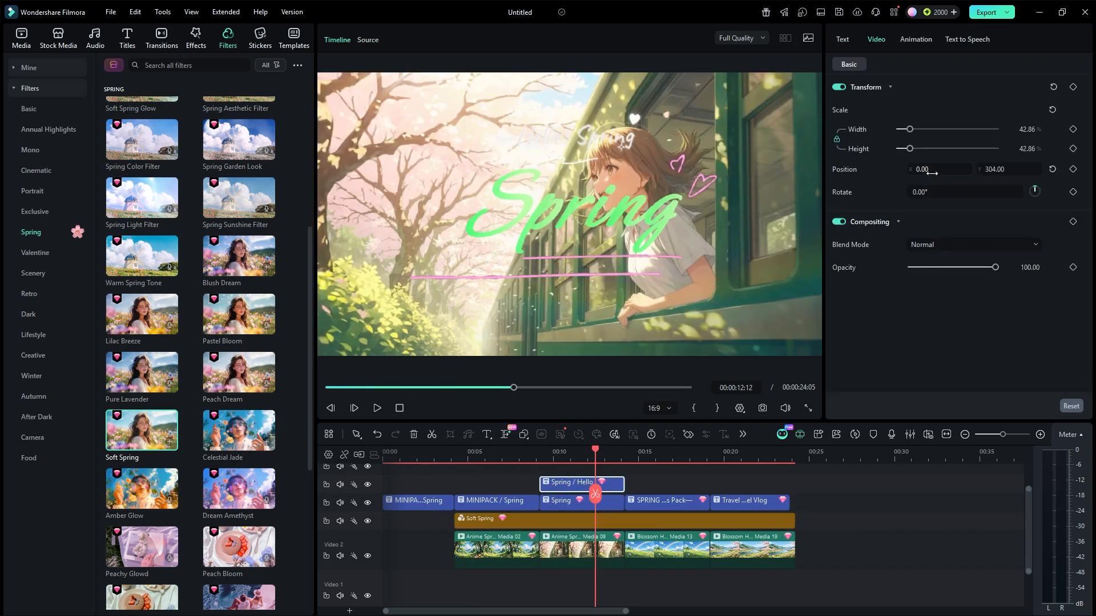
{"action": "type", "text": "538"}
{"action": "key", "text": "Return"}
{"action": "left_click_drag", "start_coordinate": [935, 169], "coordinate": [987, 174]}
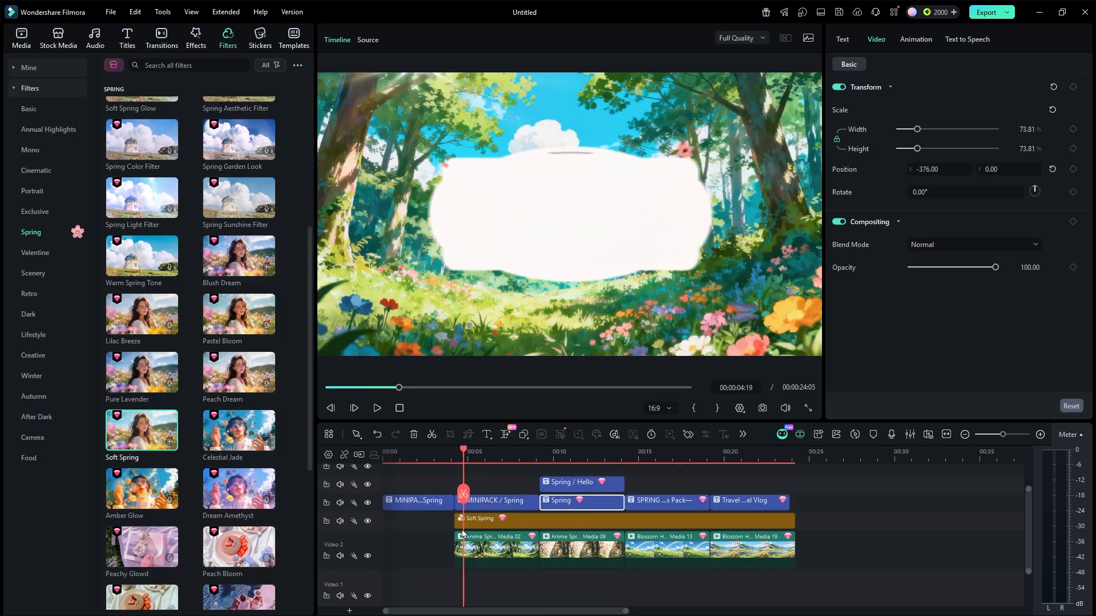
- Keyframe the first video clip's opacity from 25 at 00:00:04:05 to 100 at 00:00:05:19
{"action": "left_click", "coordinate": [476, 549]}
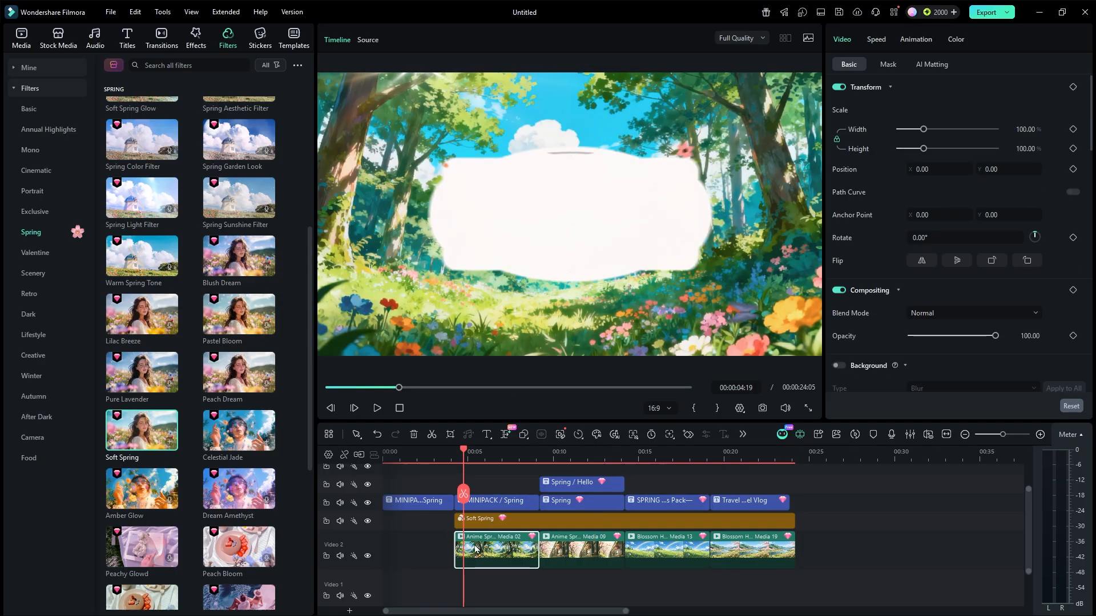
{"action": "left_click_drag", "start_coordinate": [461, 451], "coordinate": [470, 452]}
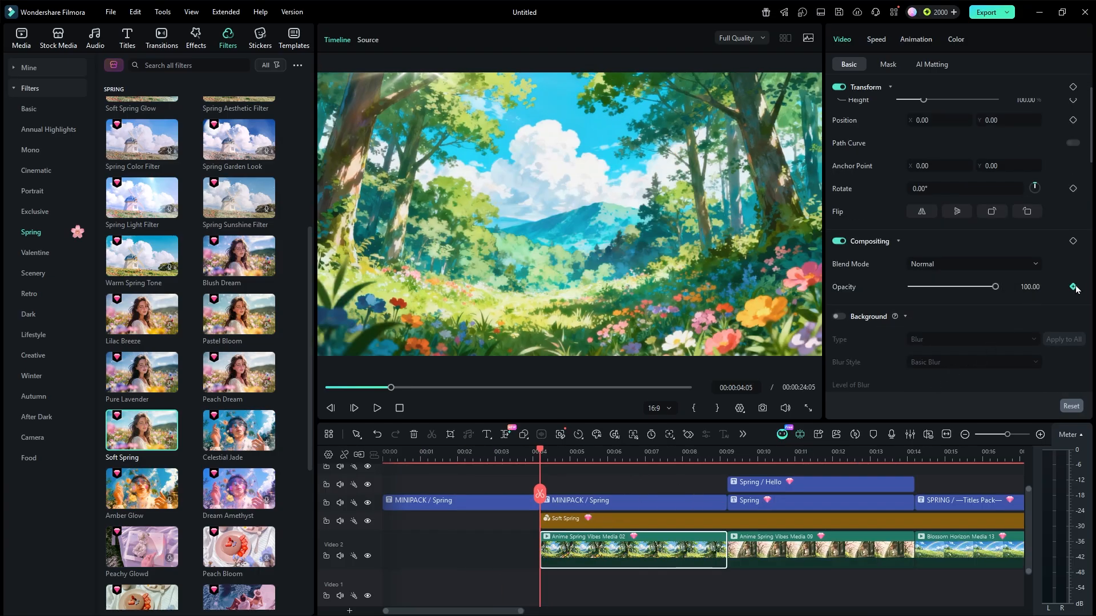
{"action": "left_click", "coordinate": [1073, 287]}
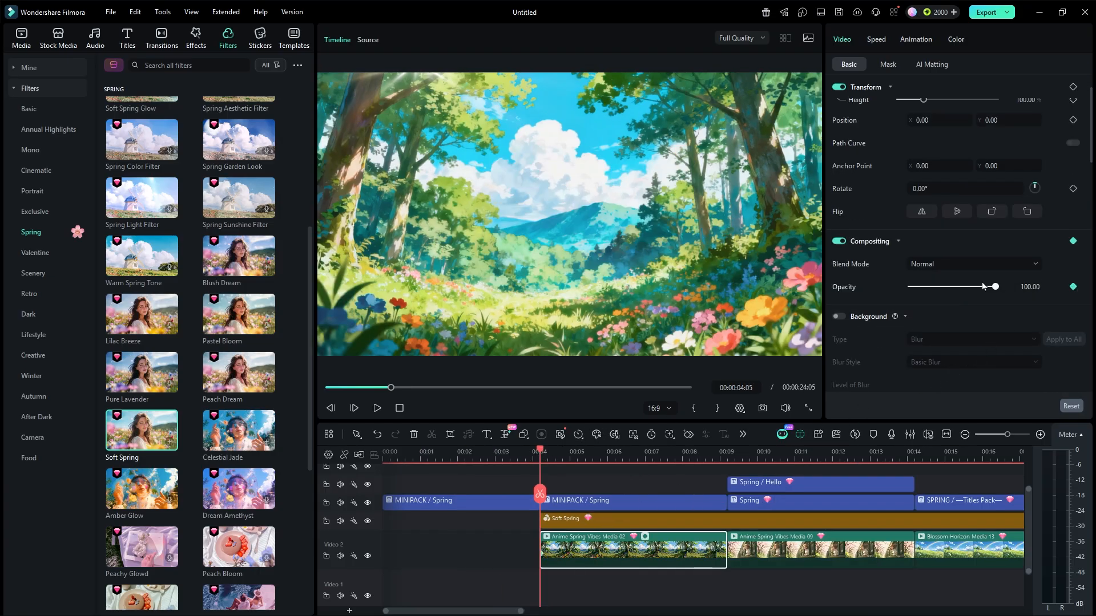
{"action": "left_click_drag", "start_coordinate": [981, 288], "coordinate": [933, 293]}
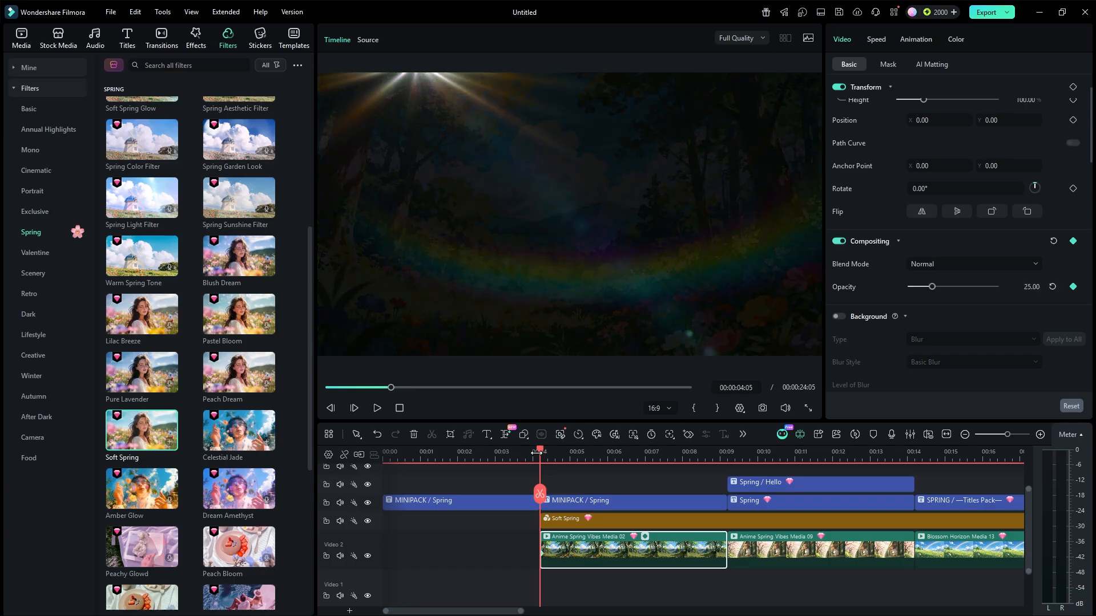
{"action": "left_click_drag", "start_coordinate": [551, 455], "coordinate": [598, 455]}
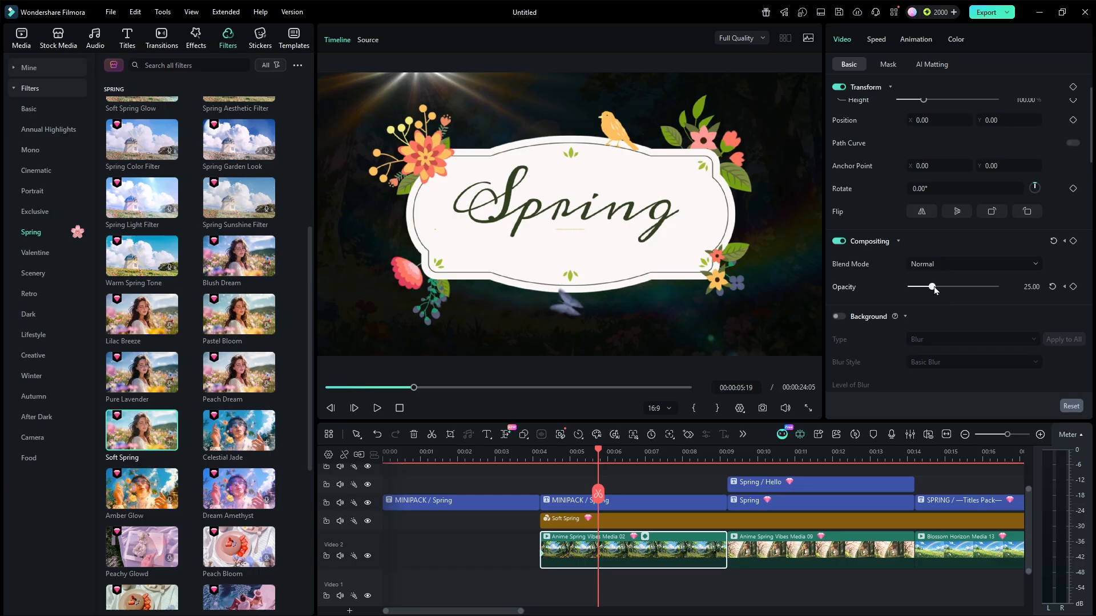
{"action": "left_click_drag", "start_coordinate": [932, 286], "coordinate": [999, 290]}
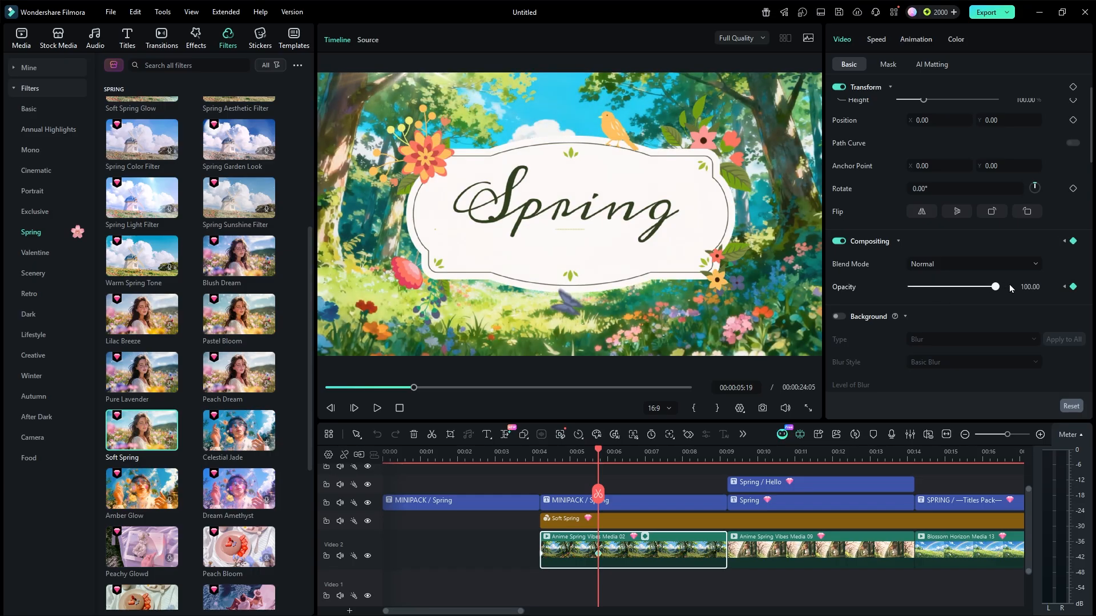
- Preview the fade-in and keyframe the first video clip's opacity from 100 at 00:00:08:13 down to 24 at 00:00:09:05
{"action": "left_click", "coordinate": [543, 452]}
{"action": "key", "text": "space"}
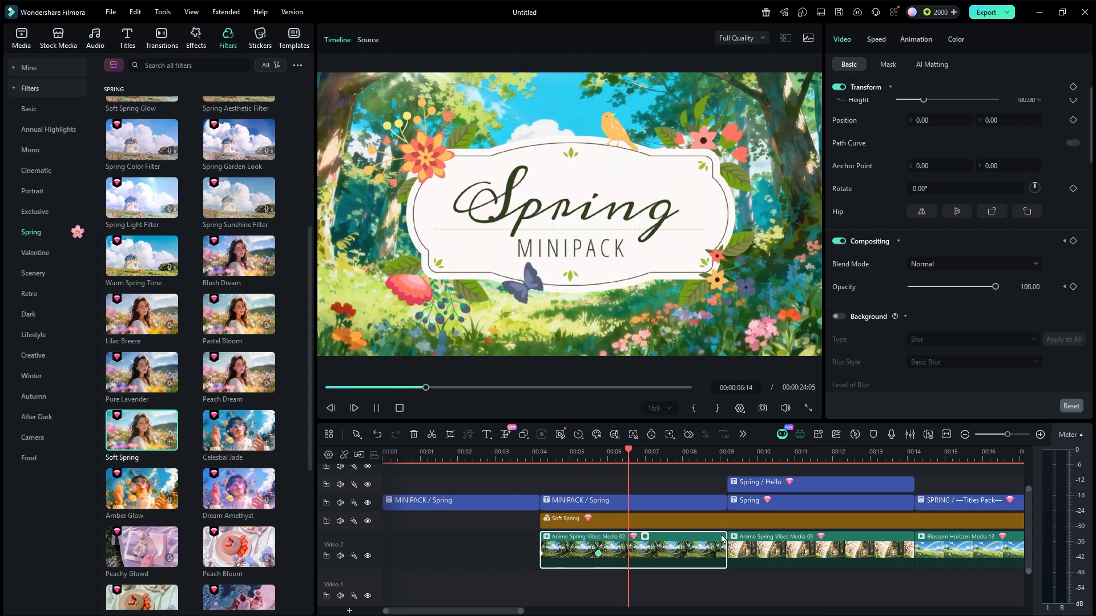
{"action": "key", "text": "space"}
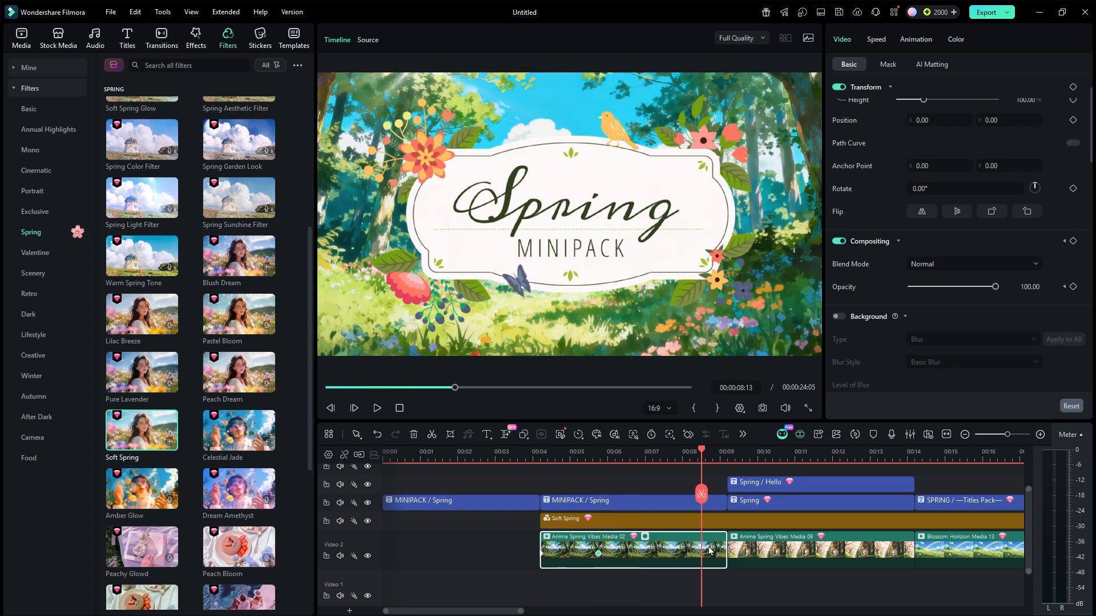
{"action": "left_click", "coordinate": [1073, 286]}
{"action": "left_click", "coordinate": [727, 452]}
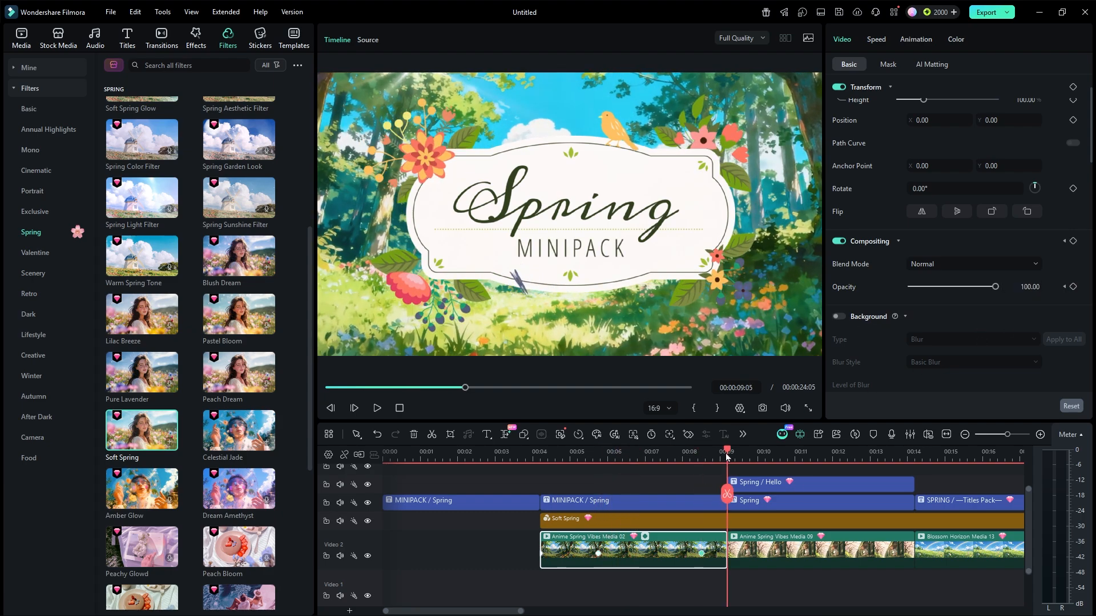
{"action": "left_click", "coordinate": [748, 451]}
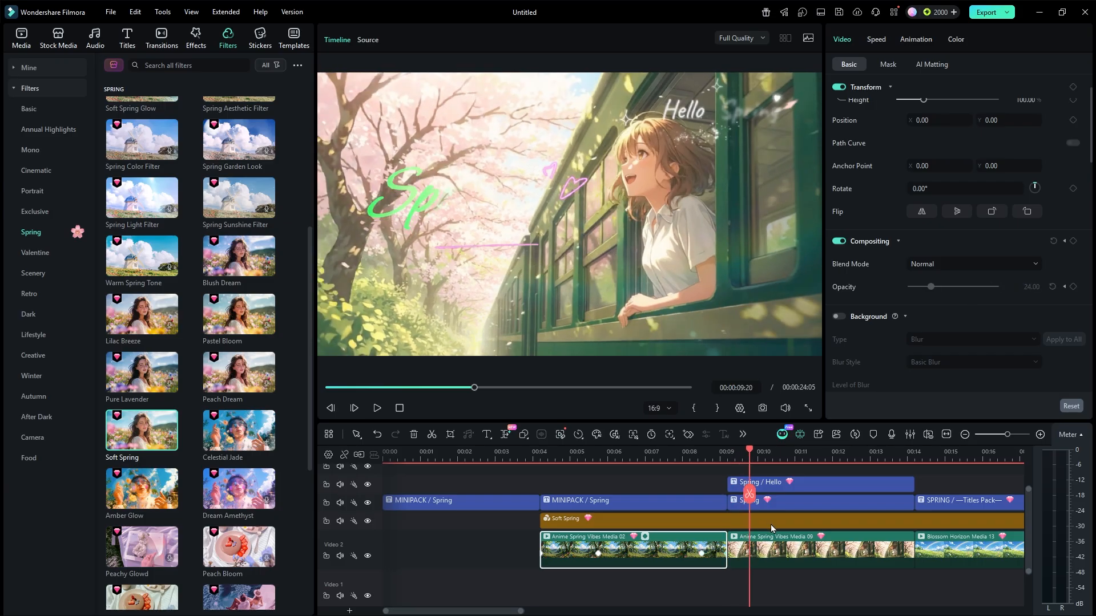
{"action": "left_click", "coordinate": [727, 452]}
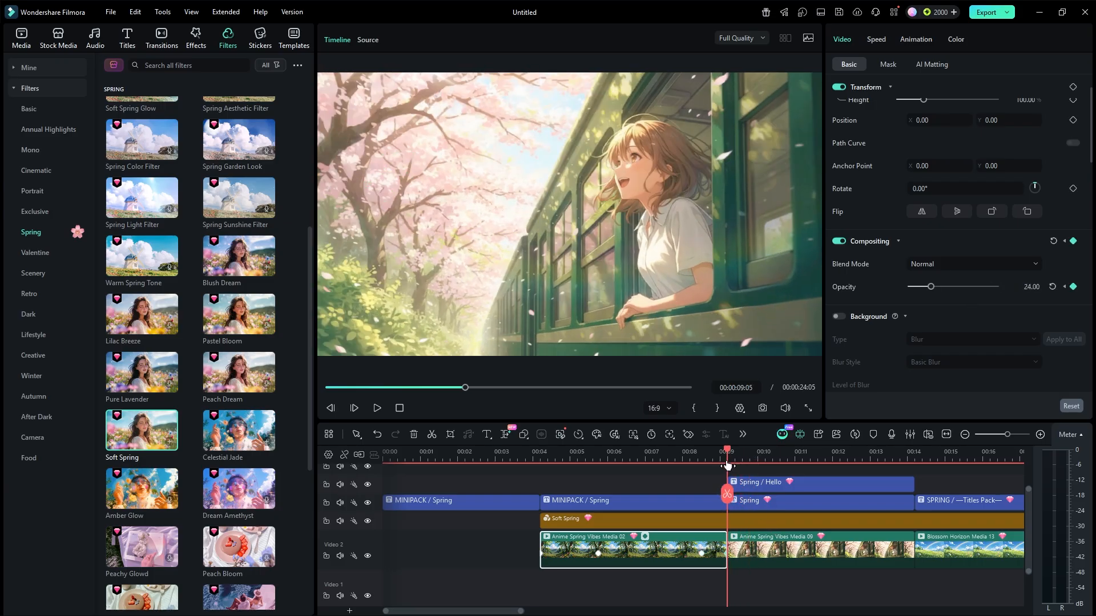
- Keyframe the second video clip's opacity to fade in from 00:00:09:05 and fade down at its end, 00:00:14:05
{"action": "left_click", "coordinate": [744, 557]}
{"action": "left_click", "coordinate": [1073, 287]}
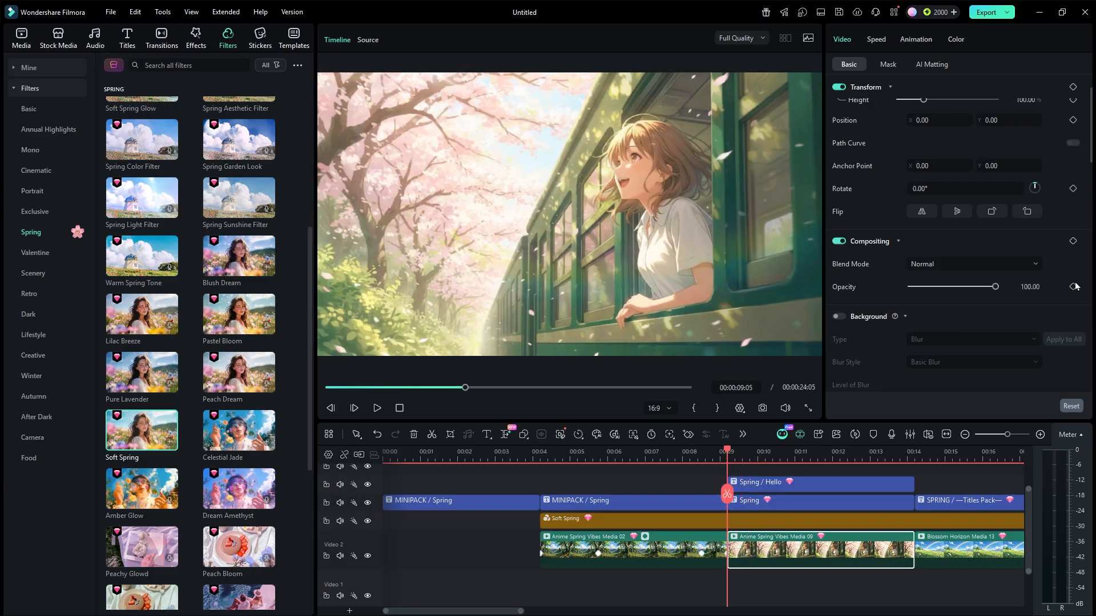
{"action": "key", "text": "space"}
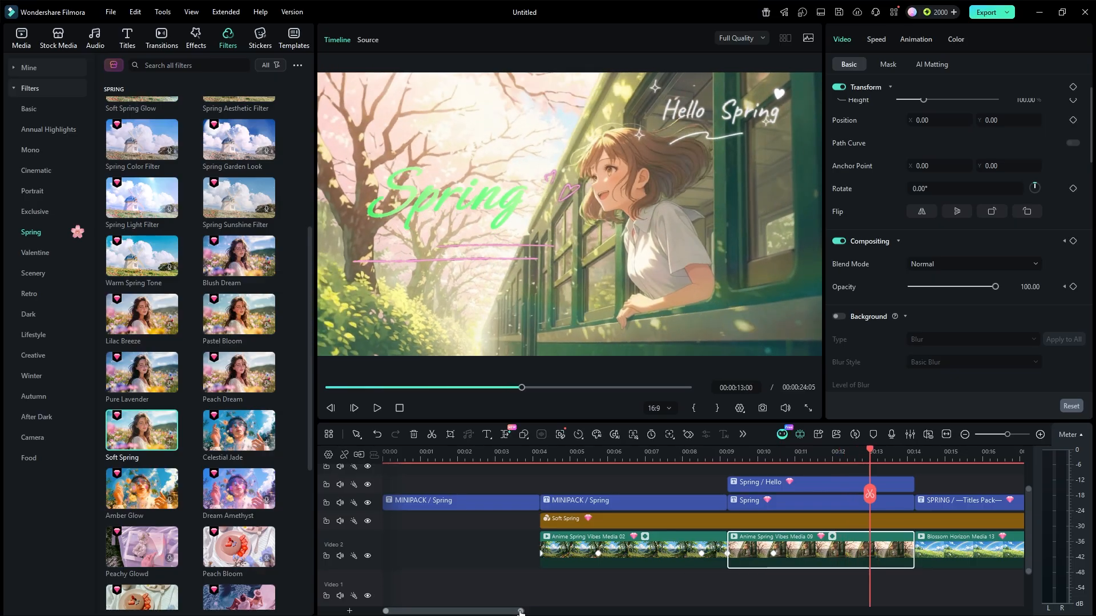
{"action": "left_click_drag", "start_coordinate": [520, 612], "coordinate": [652, 612]}
{"action": "key", "text": "Down"}
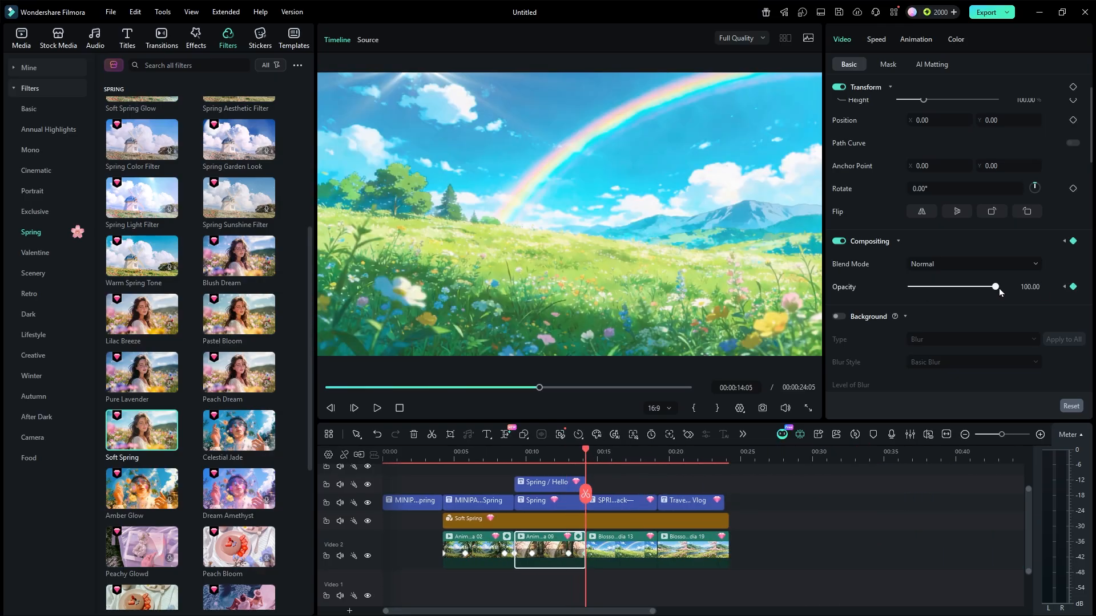
{"action": "left_click_drag", "start_coordinate": [996, 287], "coordinate": [932, 294]}
- Keyframe the opacity of Blossom Horizon Media 13 to fade in from 26 at its start and fade down at its end
{"action": "left_click", "coordinate": [621, 548]}
{"action": "left_click_drag", "start_coordinate": [720, 456], "coordinate": [788, 457]}
{"action": "key", "text": "space"}
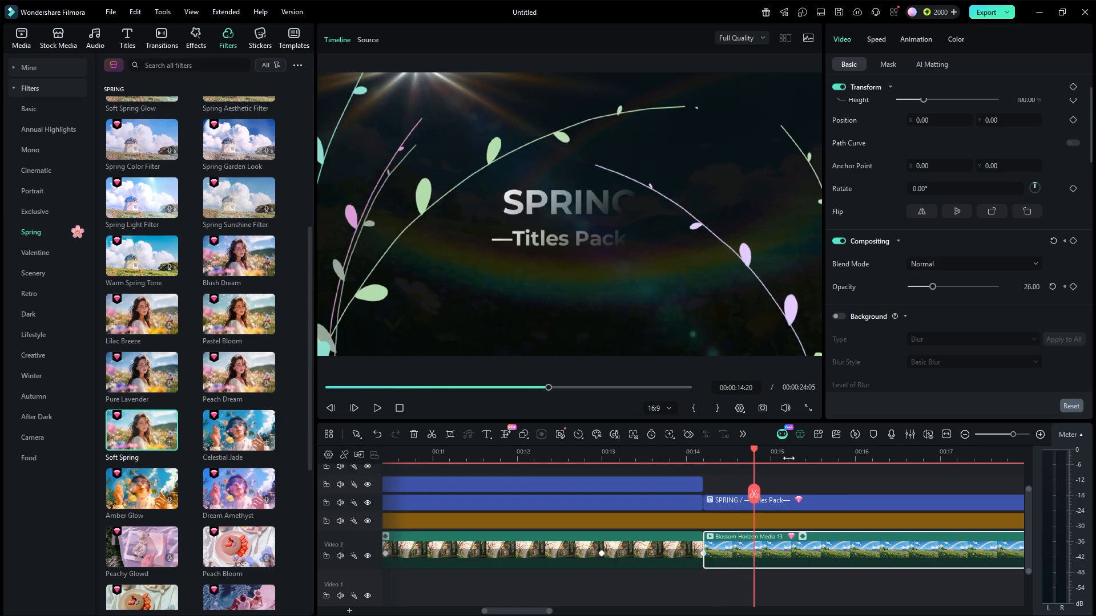
{"action": "left_click_drag", "start_coordinate": [787, 457], "coordinate": [774, 460]}
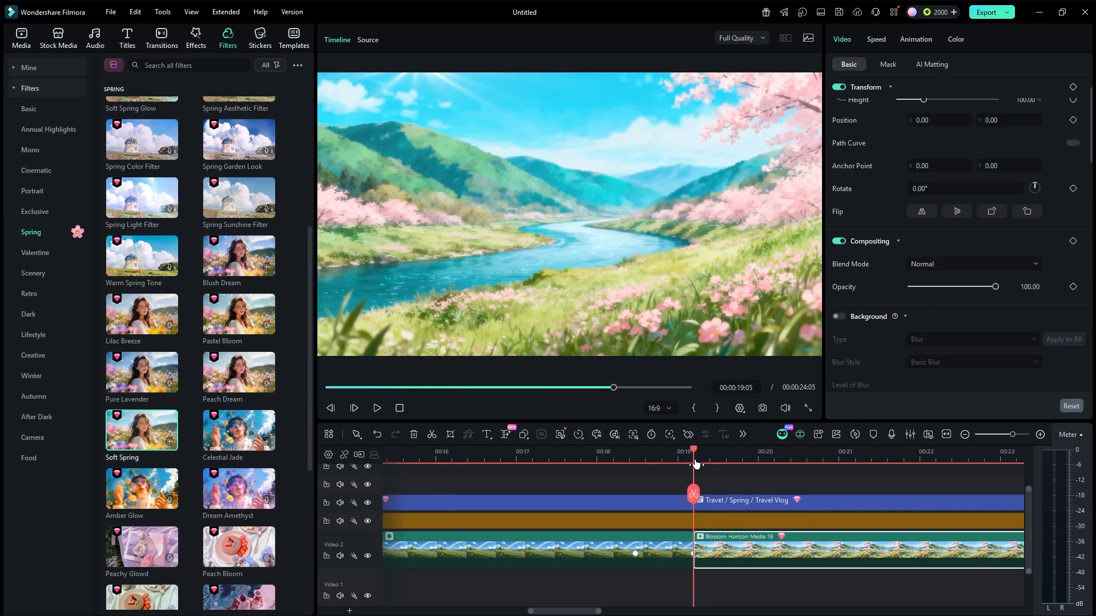
- Keyframe the opacity of Blossom Horizon Media 19 at 25 at its start, 00:00:19:05
{"action": "left_click_drag", "start_coordinate": [991, 287], "coordinate": [931, 287]}
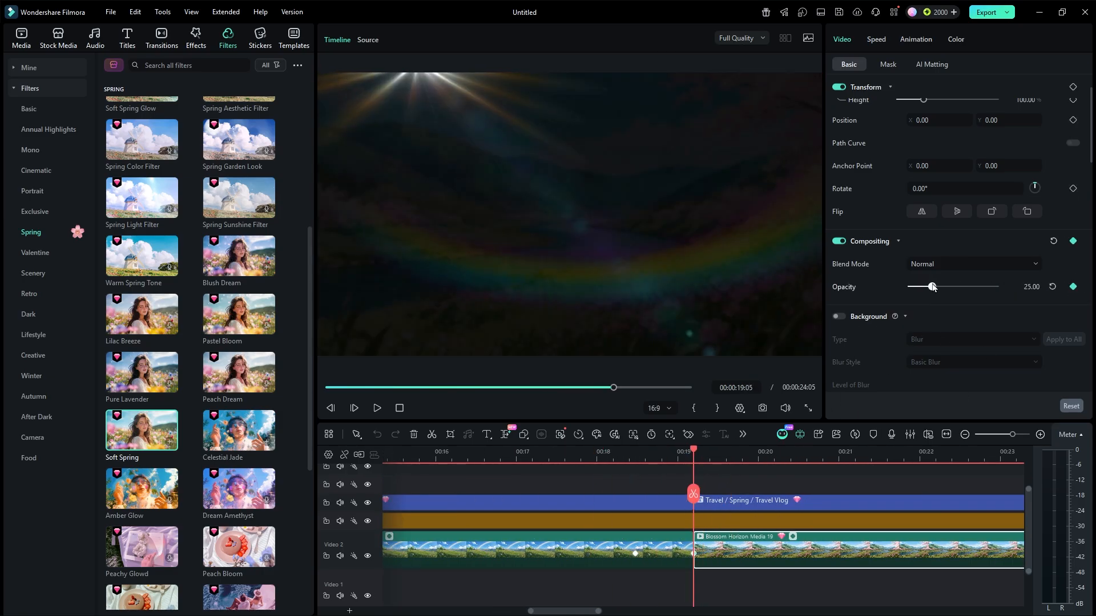